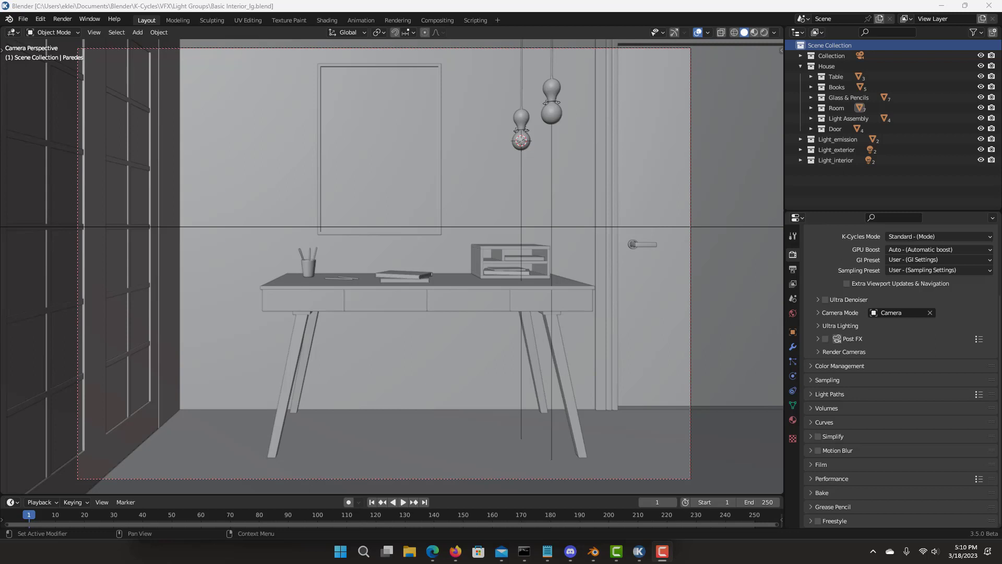
Generate light groups from all light collections and the world in Ultra Lighting, and expand the Light_emission, Light_exterior and Light_interior collections
{"action": "left_click", "coordinate": [817, 325]}
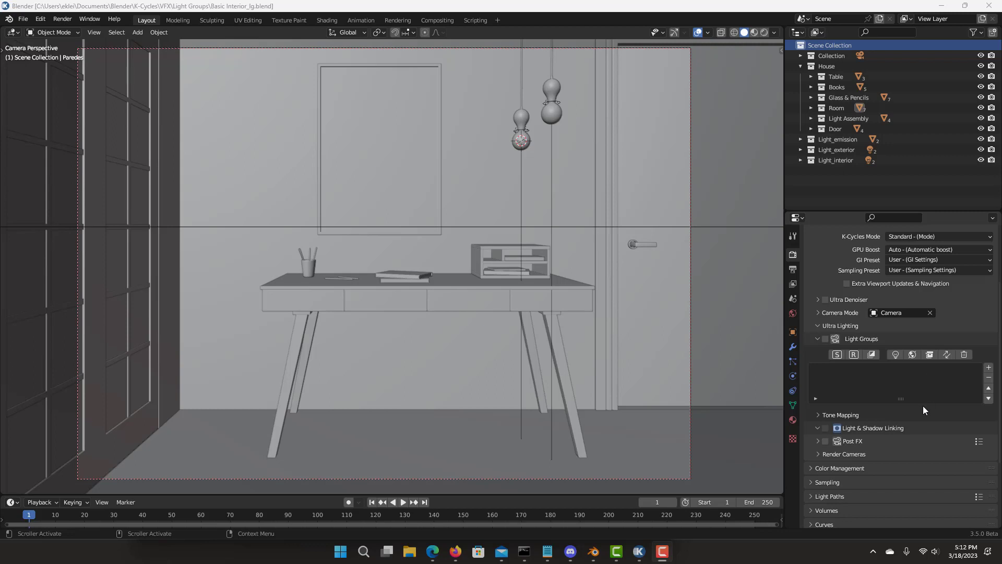
{"action": "left_click", "coordinate": [930, 354]}
{"action": "left_click", "coordinate": [800, 139]}
{"action": "left_click", "coordinate": [801, 171]}
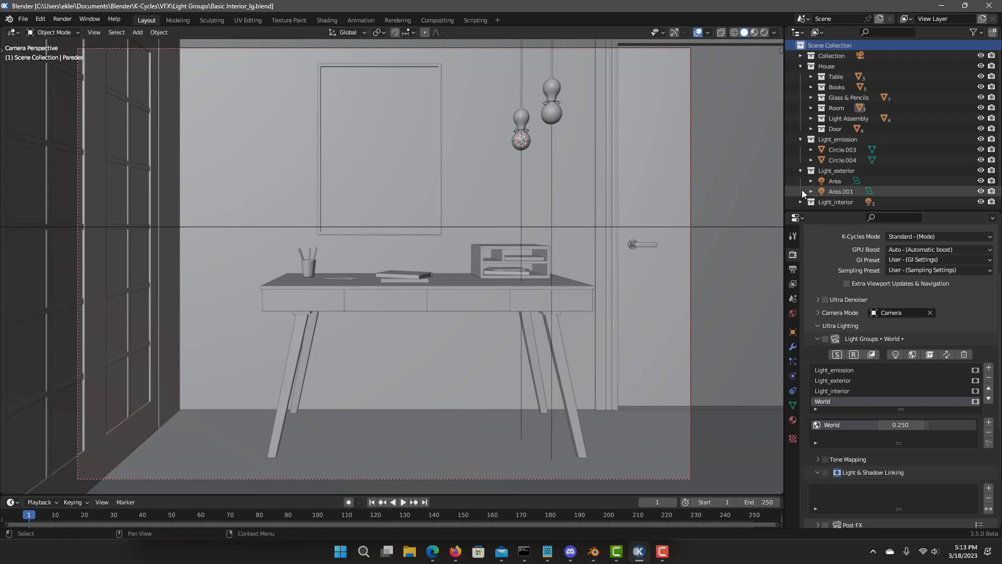
{"action": "left_click", "coordinate": [801, 202]}
{"action": "scroll", "coordinate": [804, 198], "scroll_direction": "down", "scroll_amount": 1}
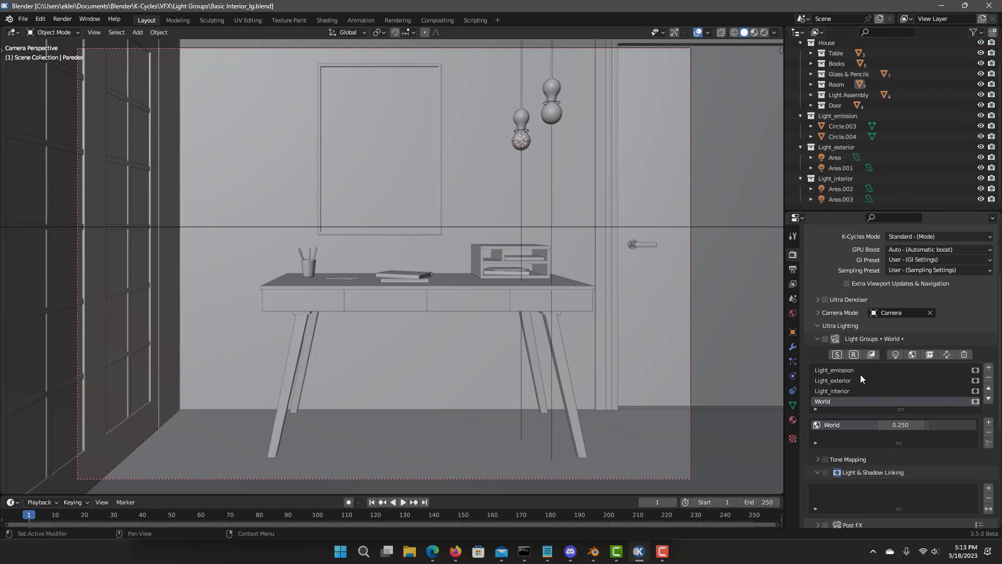
Review the members of the Light_emission, Light_exterior, Light_interior and World light groups against the scene's collections
{"action": "left_click", "coordinate": [837, 370]}
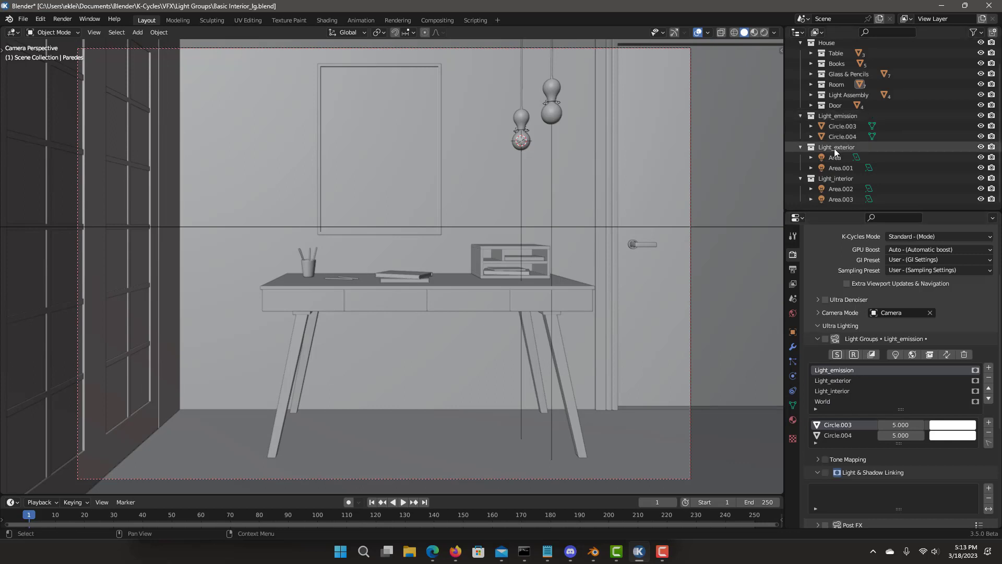
{"action": "left_click", "coordinate": [832, 380]}
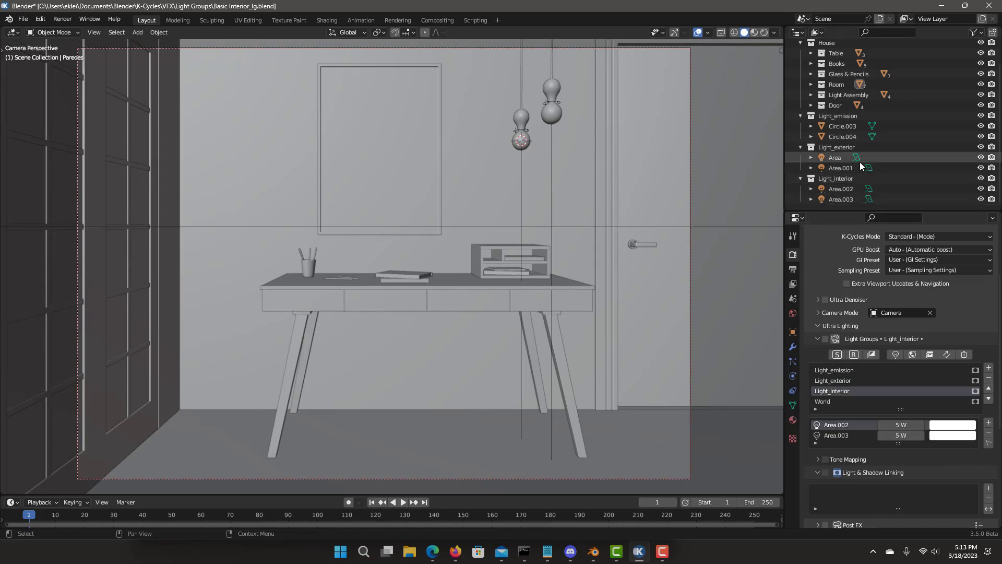
{"action": "left_click", "coordinate": [829, 402]}
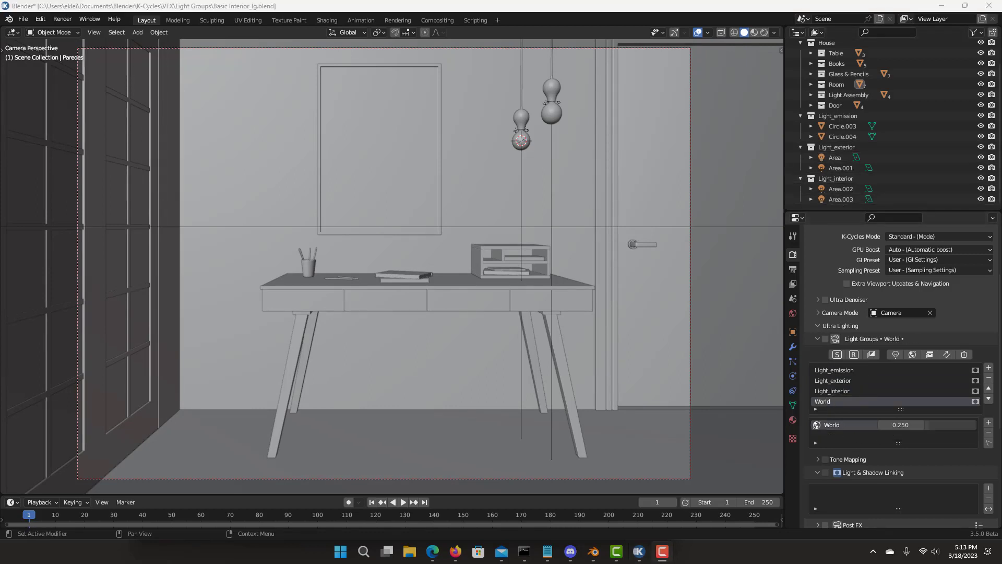
Remove all light groups and create new ones from the Light_emission and Light_exterior collections
{"action": "left_click", "coordinate": [964, 356]}
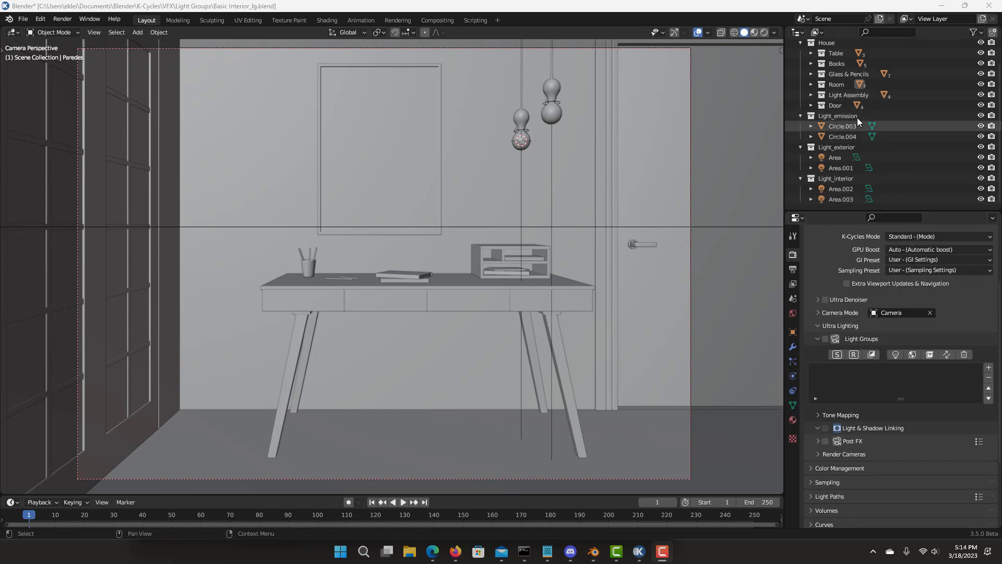
{"action": "left_click", "coordinate": [828, 117]}
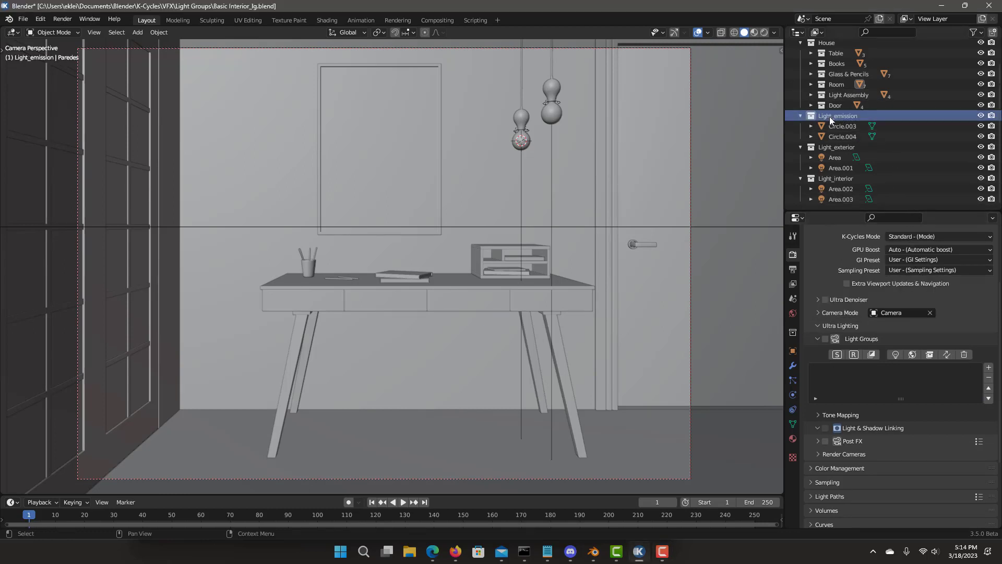
{"action": "left_click", "coordinate": [896, 354]}
{"action": "left_click", "coordinate": [837, 146]}
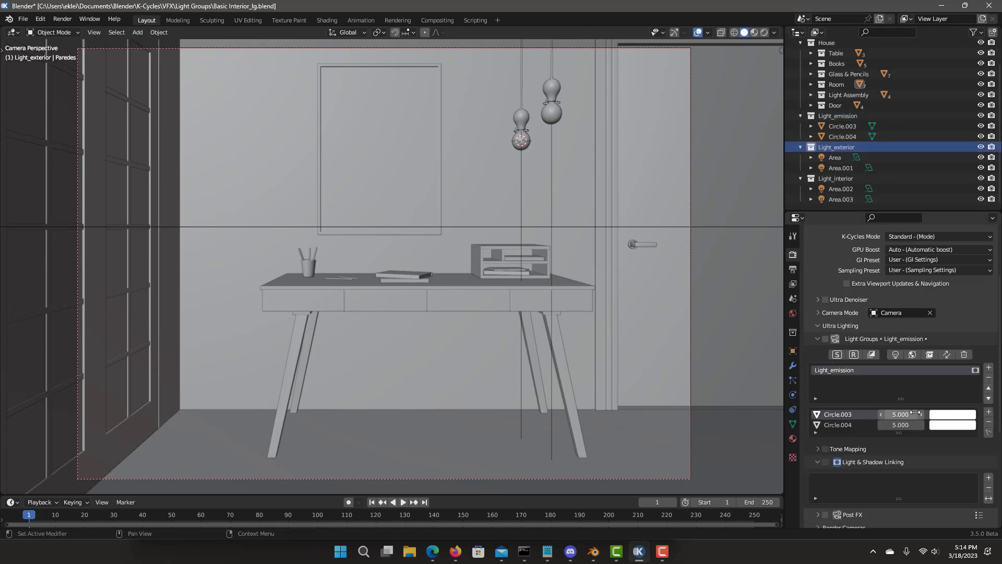
{"action": "left_click", "coordinate": [896, 355]}
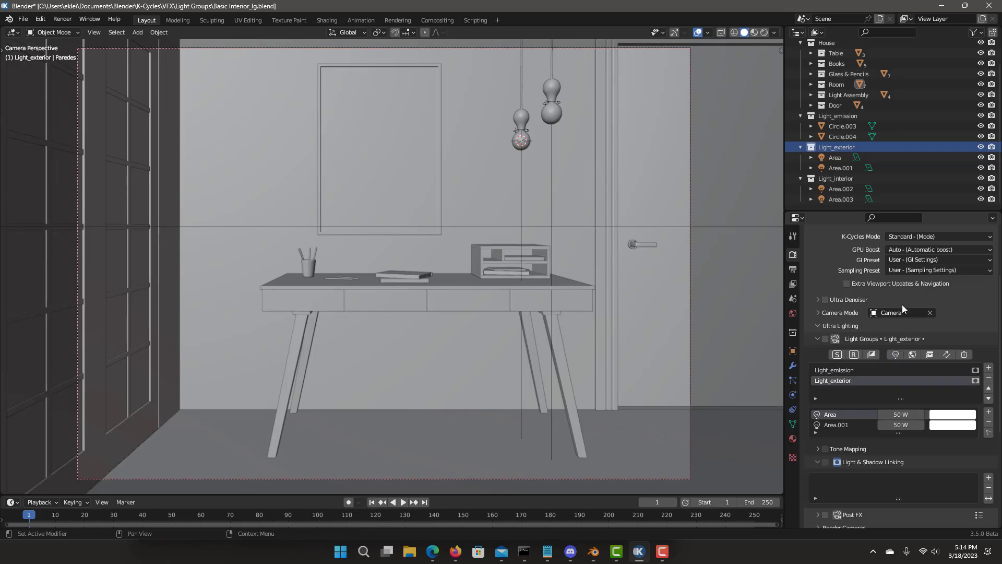
Create a light group named Light_interior from the Area.002 and Area.003 lights, and add the world as its own group
{"action": "left_click", "coordinate": [840, 190]}
{"action": "left_click", "coordinate": [841, 199], "text": "ctrl"}
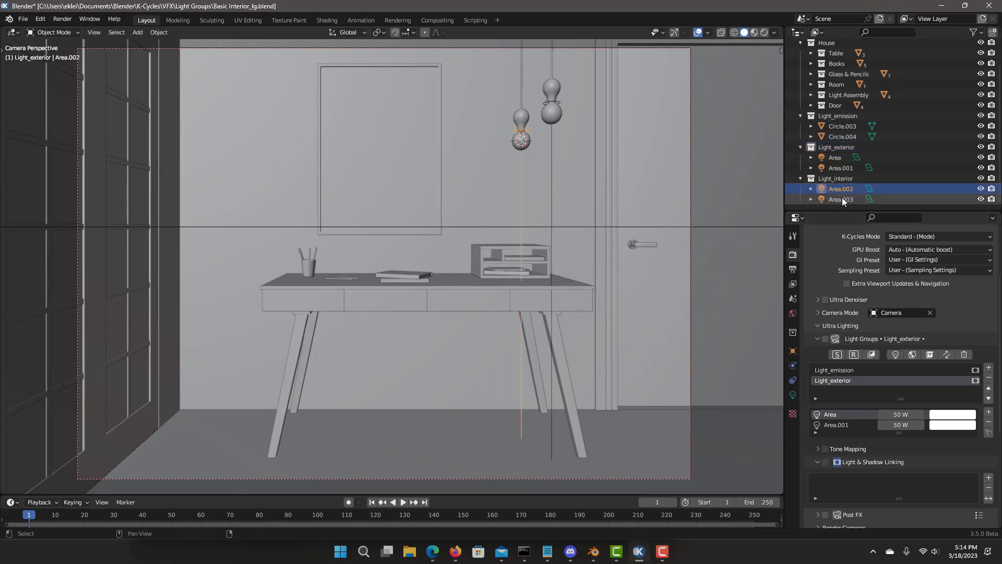
{"action": "left_click", "coordinate": [895, 355]}
{"action": "double_click", "coordinate": [823, 391]}
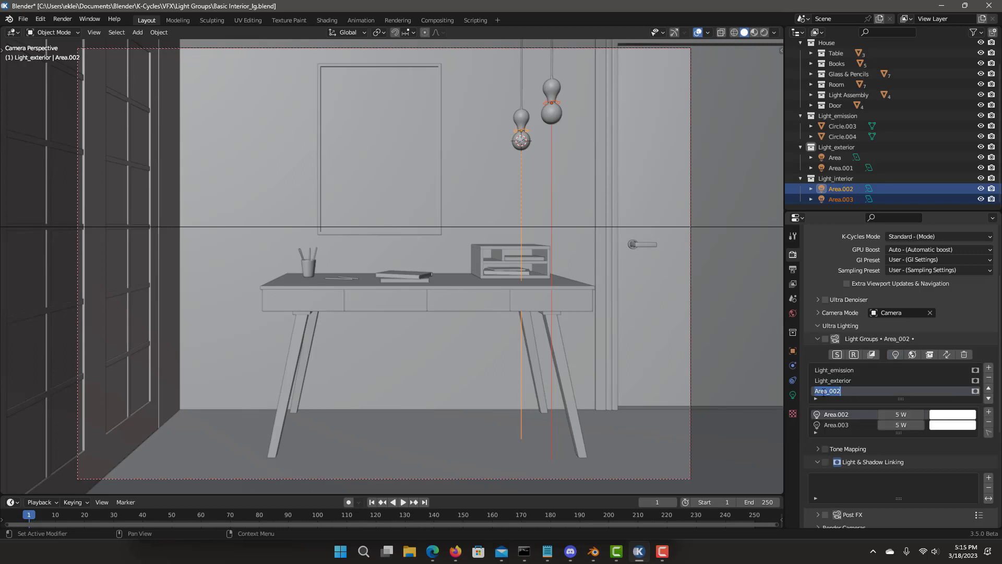
{"action": "type", "text": "Light_interior"}
{"action": "key", "text": "Return"}
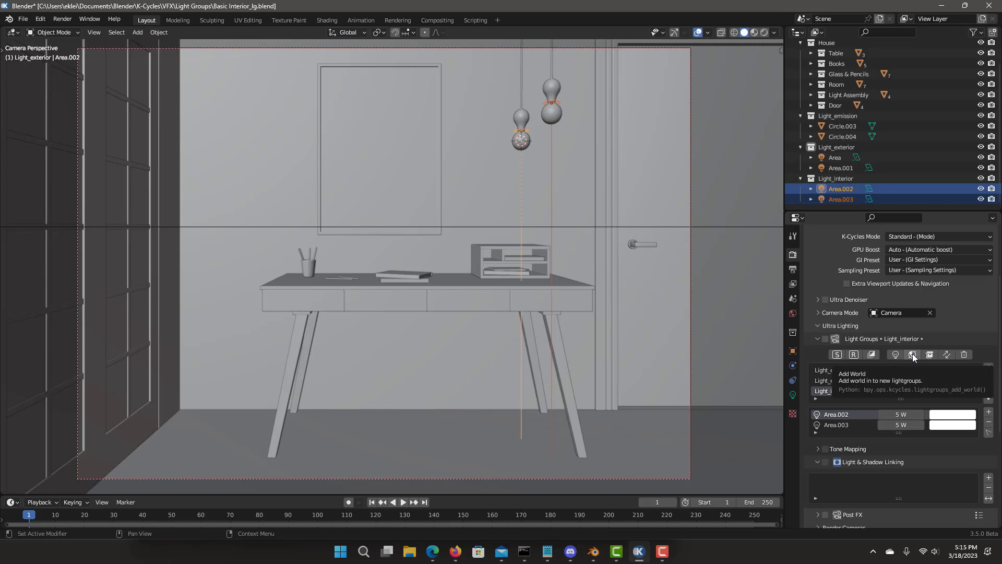
{"action": "left_click", "coordinate": [912, 354]}
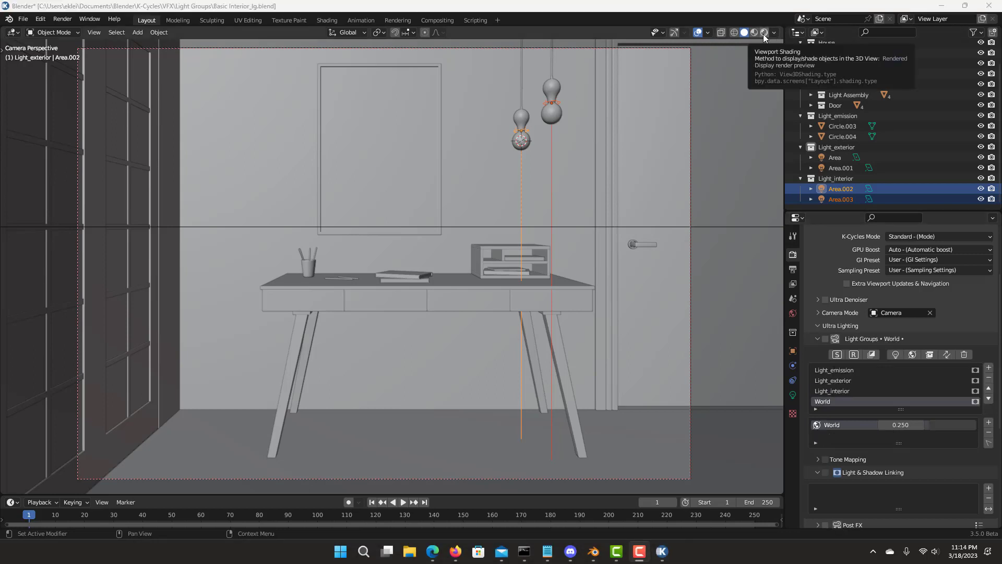
Show the viewport in Rendered shading with light groups compositing enabled
{"action": "left_click", "coordinate": [764, 35]}
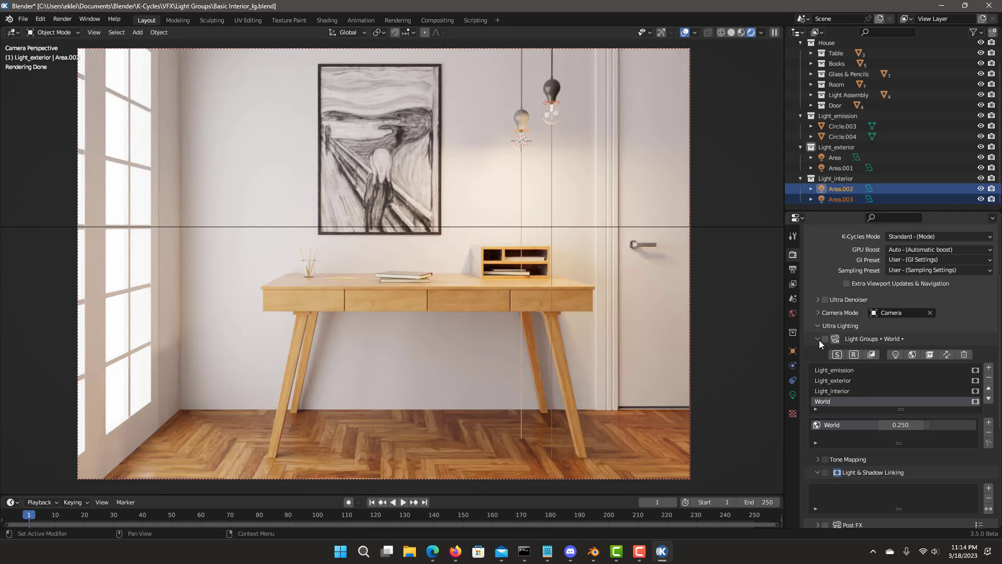
{"action": "left_click", "coordinate": [825, 338]}
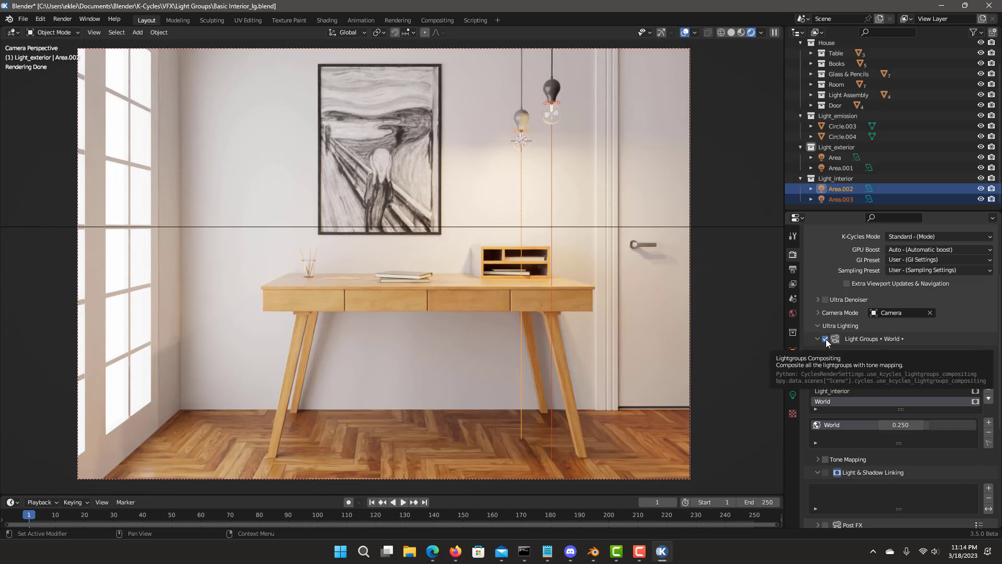
{"action": "left_click", "coordinate": [826, 339]}
{"action": "left_click", "coordinate": [825, 338]}
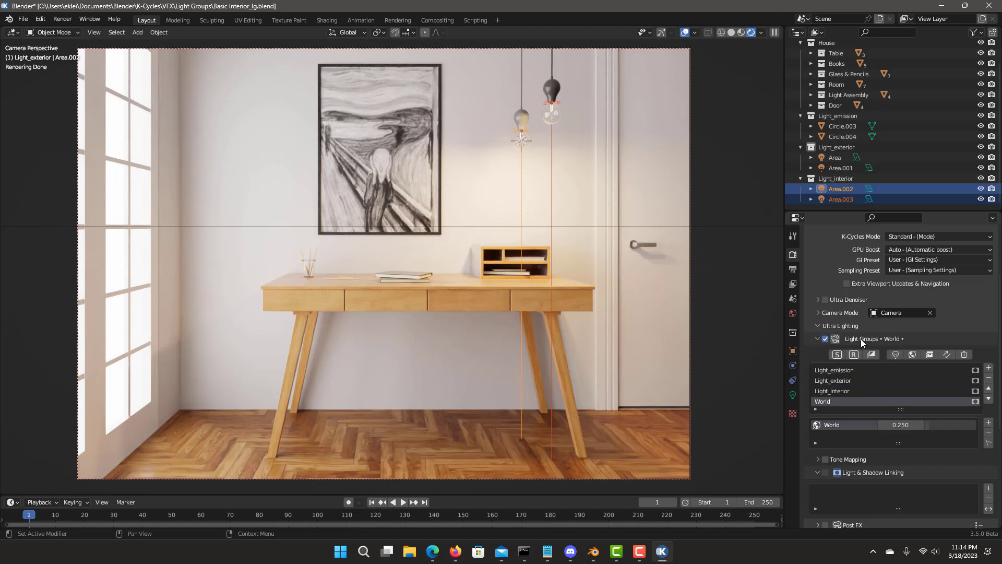
Remove the Light_exterior light group and compare the render with light groups compositing off and on
{"action": "left_click", "coordinate": [838, 381]}
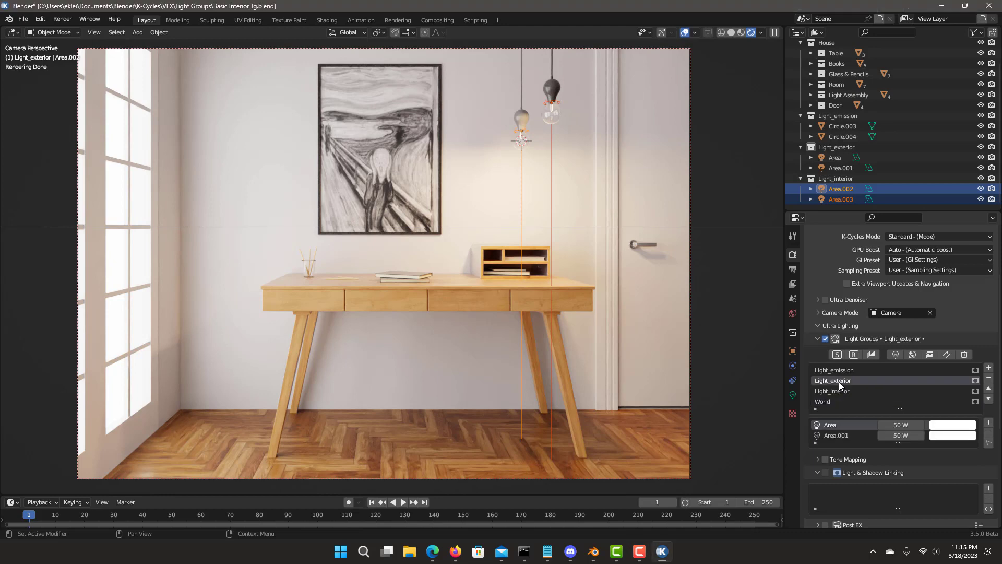
{"action": "key", "text": "Delete"}
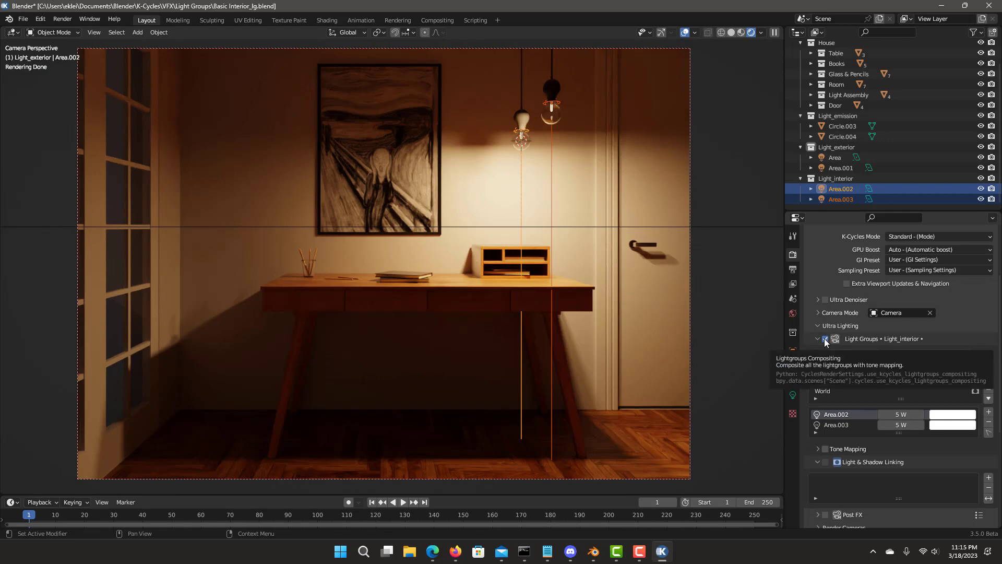
{"action": "left_click", "coordinate": [825, 339]}
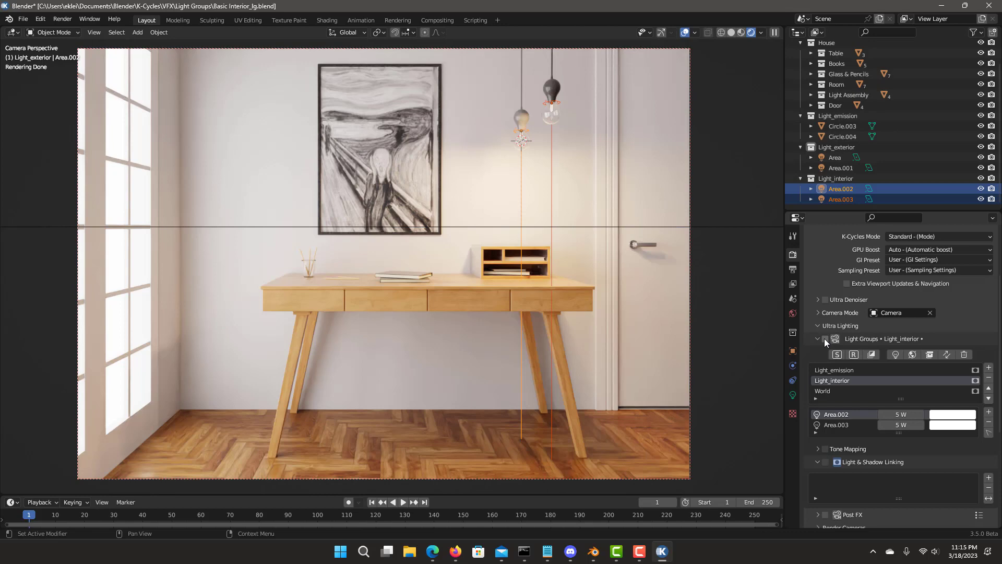
{"action": "left_click", "coordinate": [825, 338]}
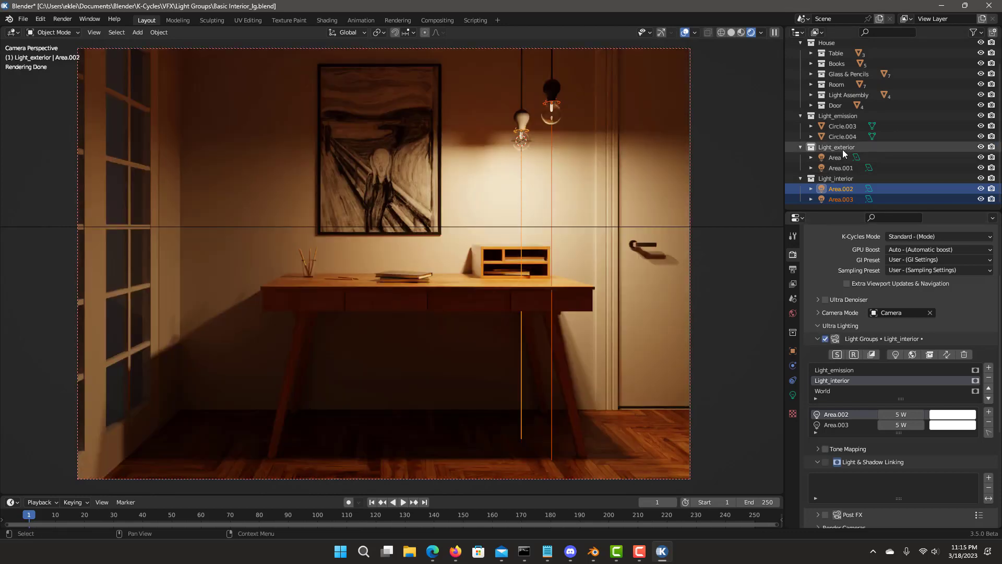
Restore the Light_exterior light group from its collection
{"action": "left_click", "coordinate": [842, 149]}
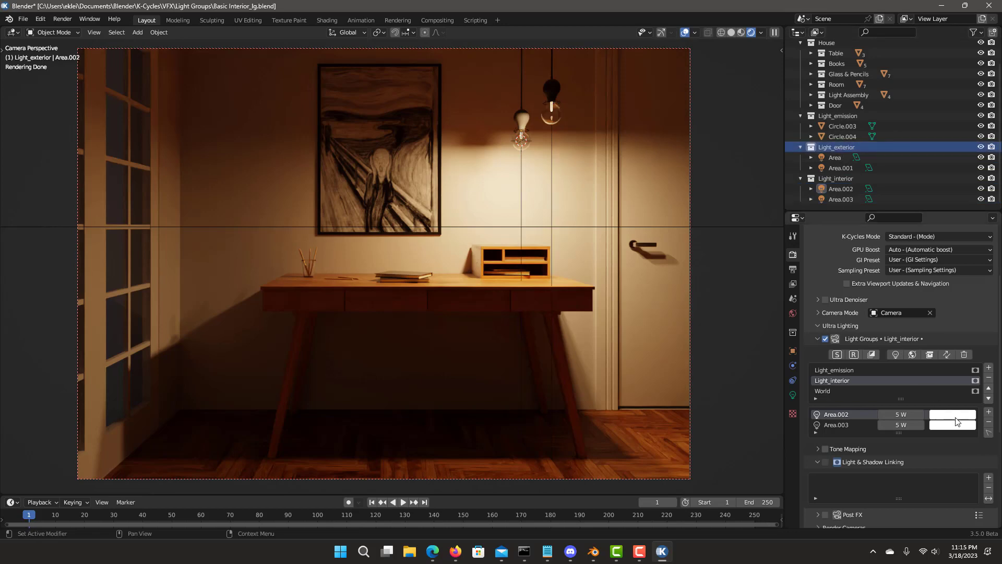
{"action": "left_click", "coordinate": [989, 368]}
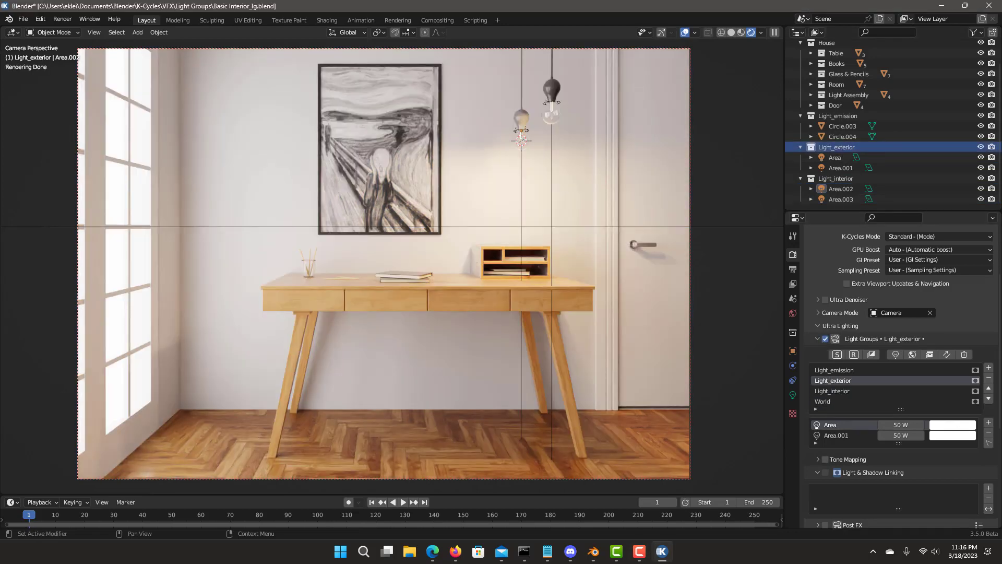
Turn on solo mode and view the Light_interior, Light_exterior and Light_emission groups' lighting one at a time
{"action": "scroll", "coordinate": [834, 329], "scroll_direction": "down", "scroll_amount": 2}
{"action": "left_click", "coordinate": [836, 314]}
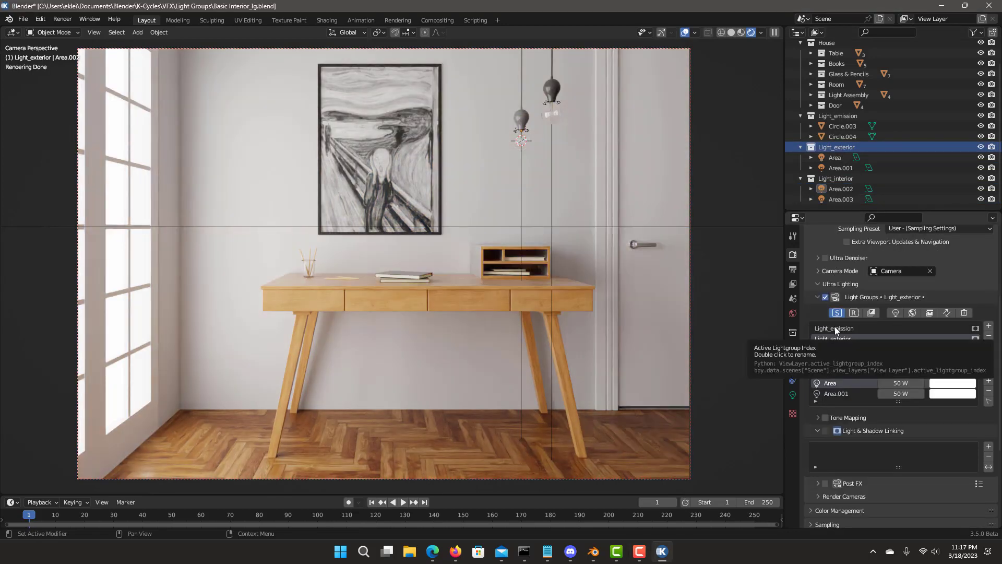
{"action": "left_click", "coordinate": [835, 350]}
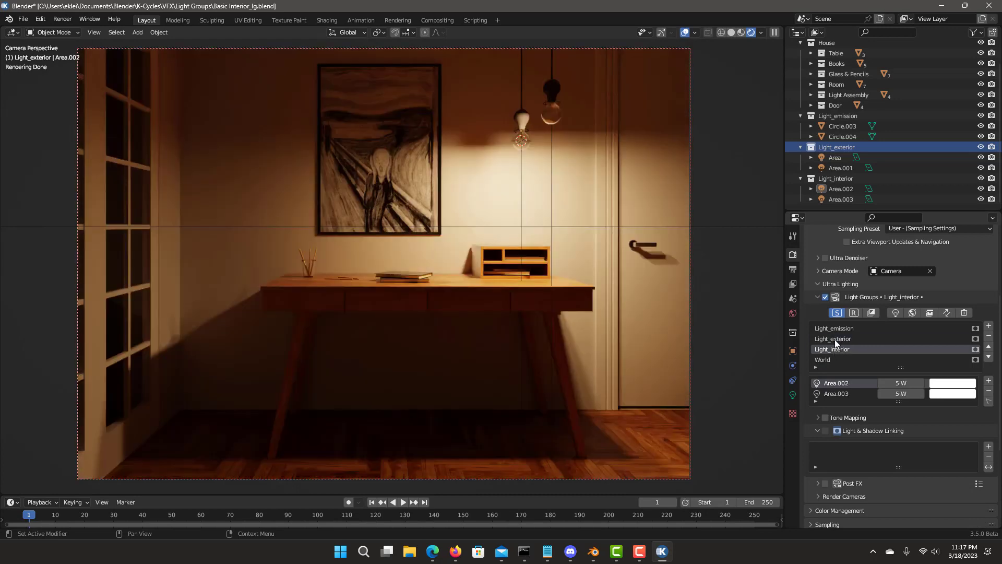
{"action": "left_click", "coordinate": [834, 339]}
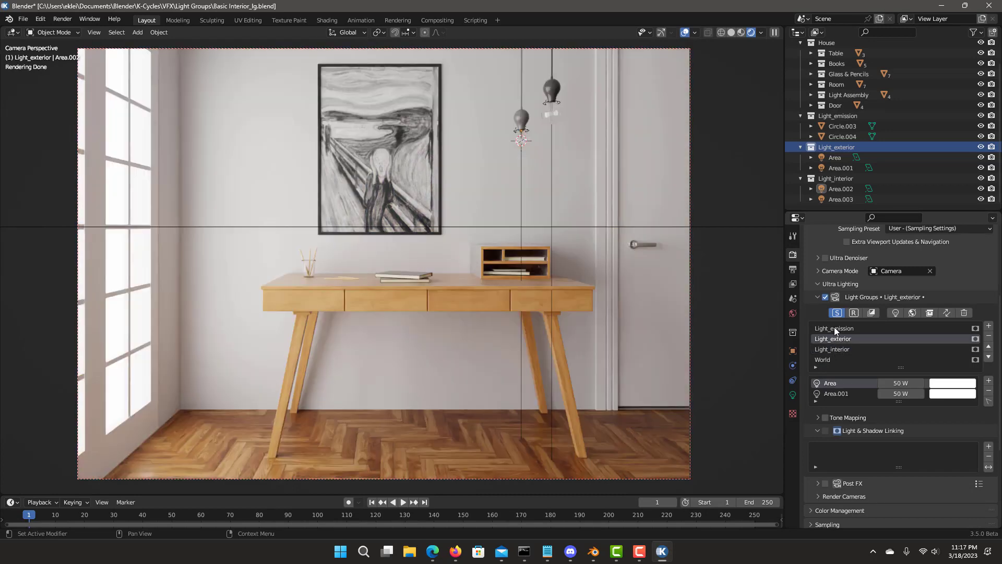
{"action": "left_click", "coordinate": [834, 327]}
{"action": "left_click", "coordinate": [835, 339]}
{"action": "left_click", "coordinate": [835, 348]}
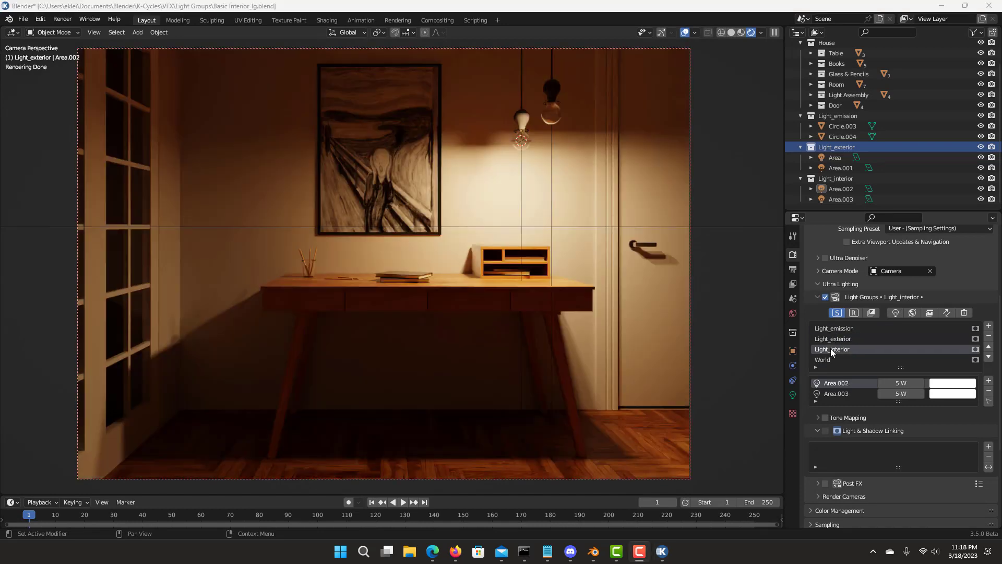
Try a different power for the Area.002 light in the Light_interior group and undo it
{"action": "left_click", "coordinate": [901, 382]}
{"action": "key", "text": "Home"}
{"action": "type", "text": "1"}
{"action": "key", "text": "Return"}
{"action": "key", "text": "ctrl+z"}
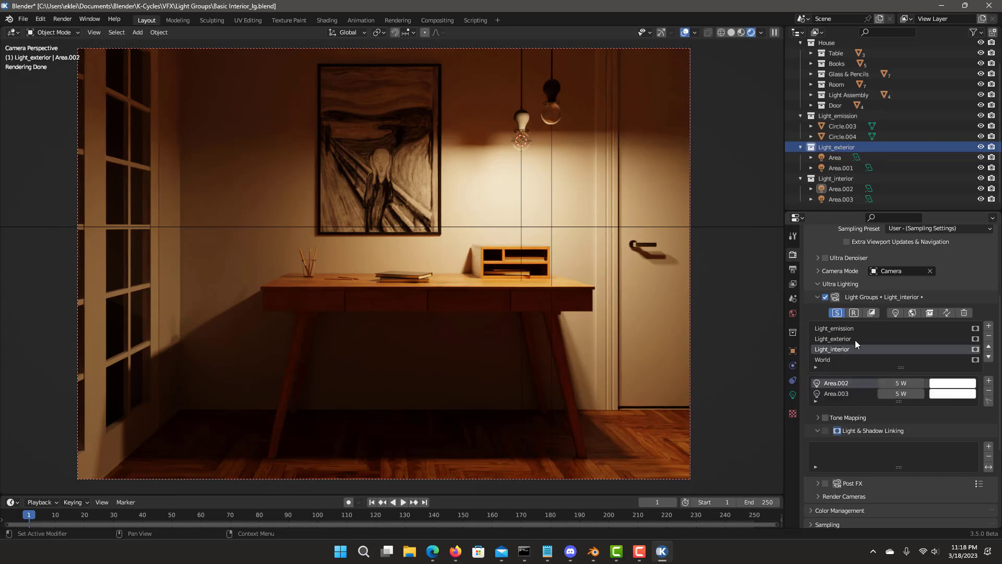
Enable Tone Mapping for the Light_interior group and try lowering its Power
{"action": "scroll", "coordinate": [855, 340], "scroll_direction": "down", "scroll_amount": 2}
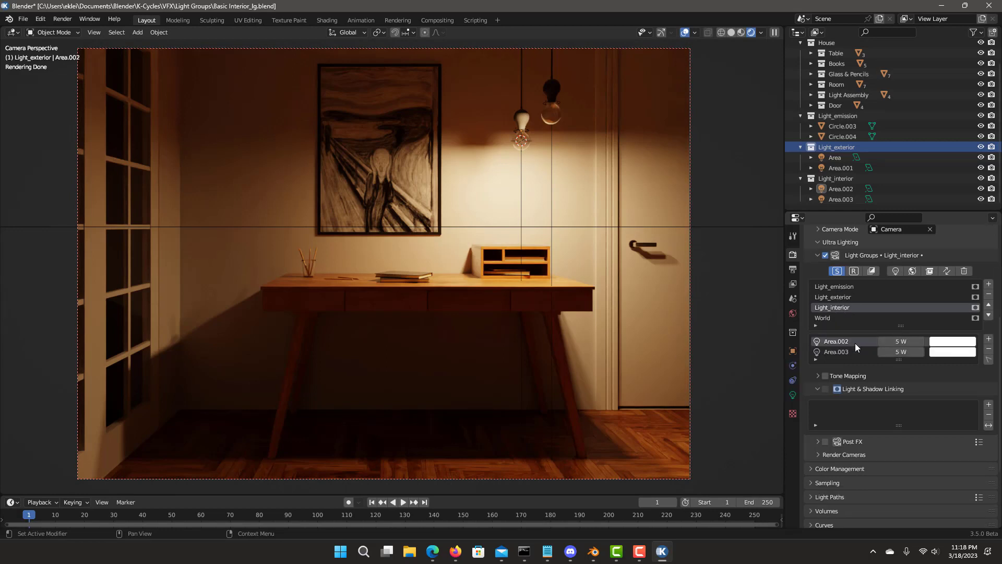
{"action": "left_click", "coordinate": [825, 377]}
{"action": "left_click", "coordinate": [903, 373]}
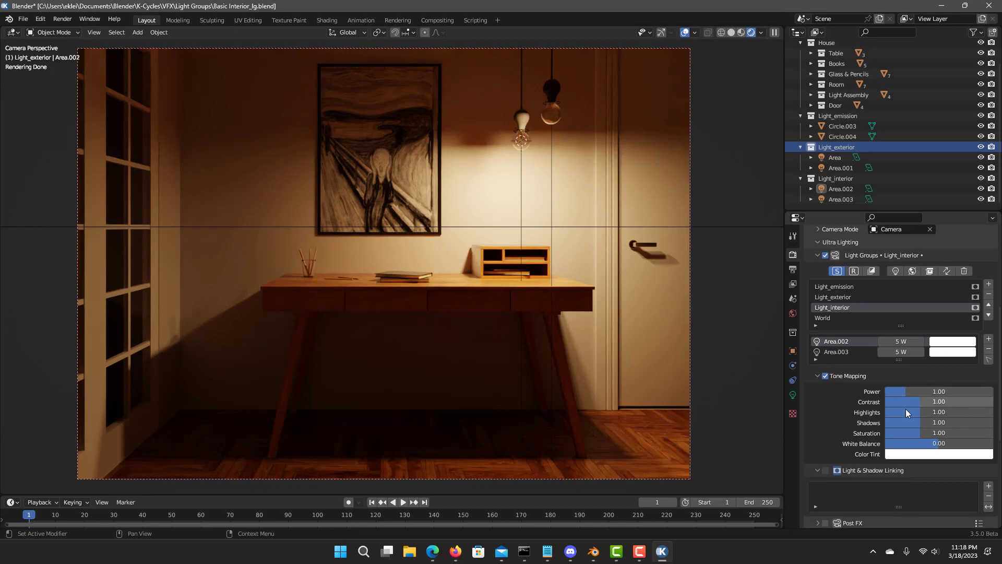
{"action": "left_click_drag", "start_coordinate": [894, 396], "coordinate": [886, 396]}
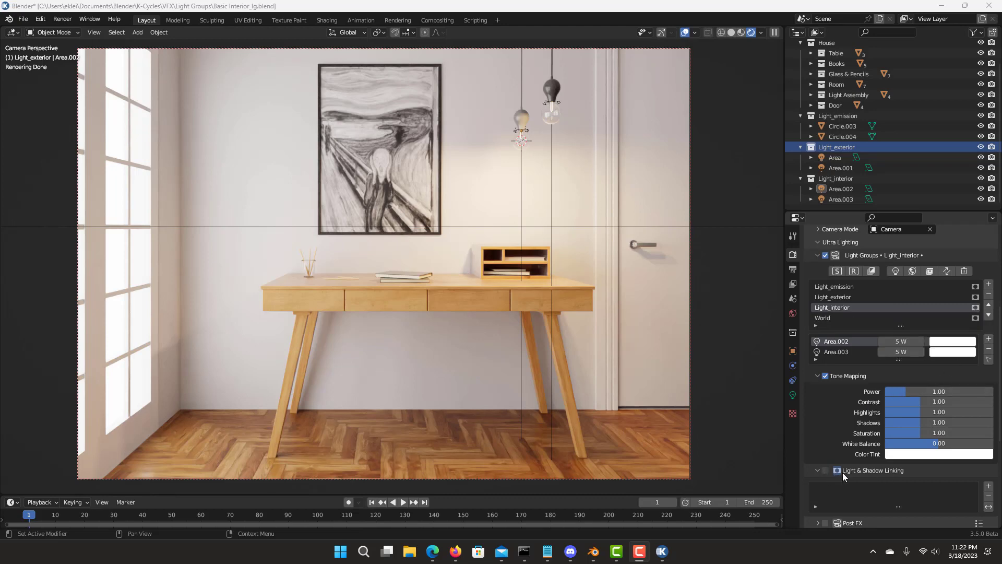
Enable Light & Shadow Linking, toggle the linking mode of the Light_interior group and check its lighting in solo mode
{"action": "left_click", "coordinate": [825, 470]}
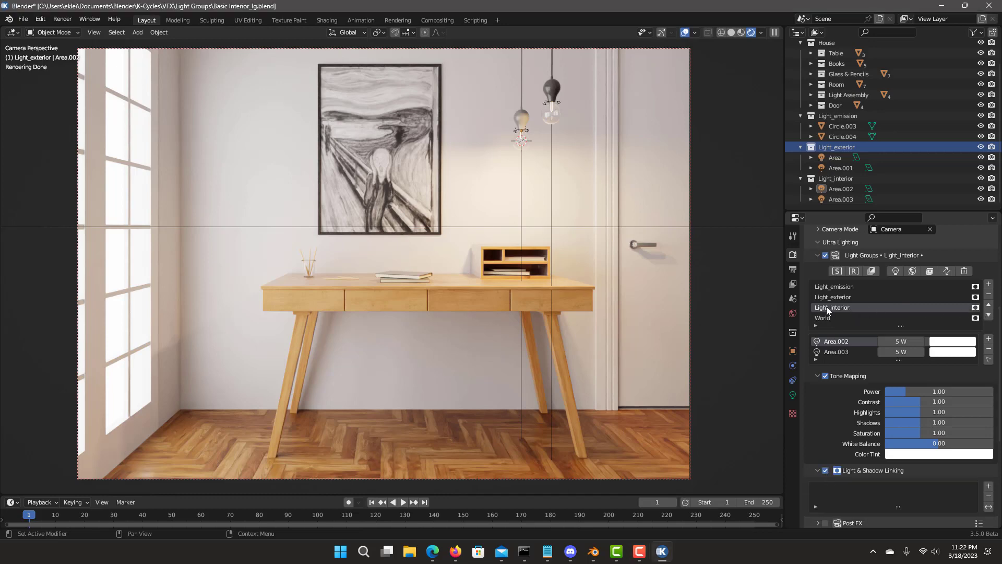
{"action": "left_click", "coordinate": [976, 308]}
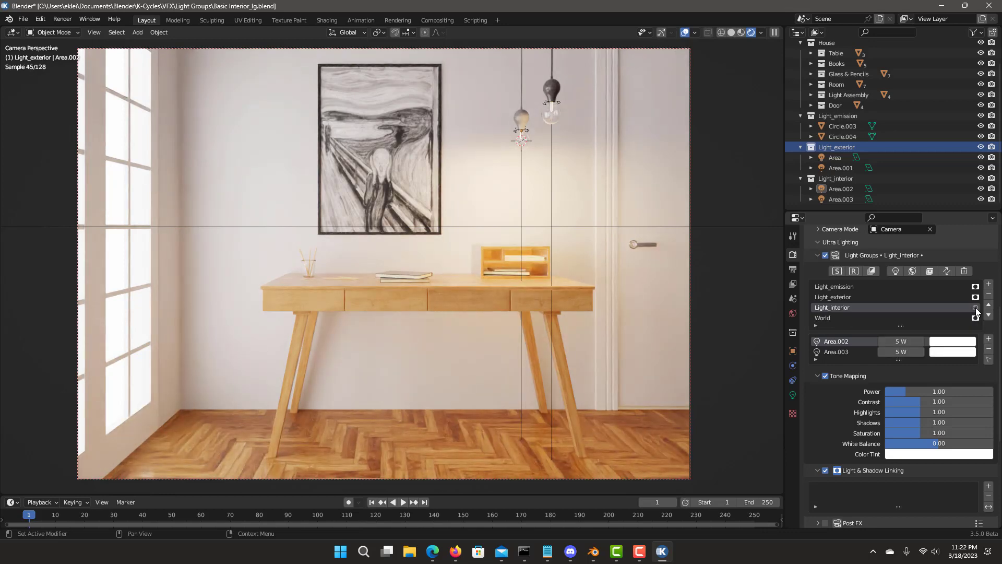
{"action": "left_click", "coordinate": [837, 271]}
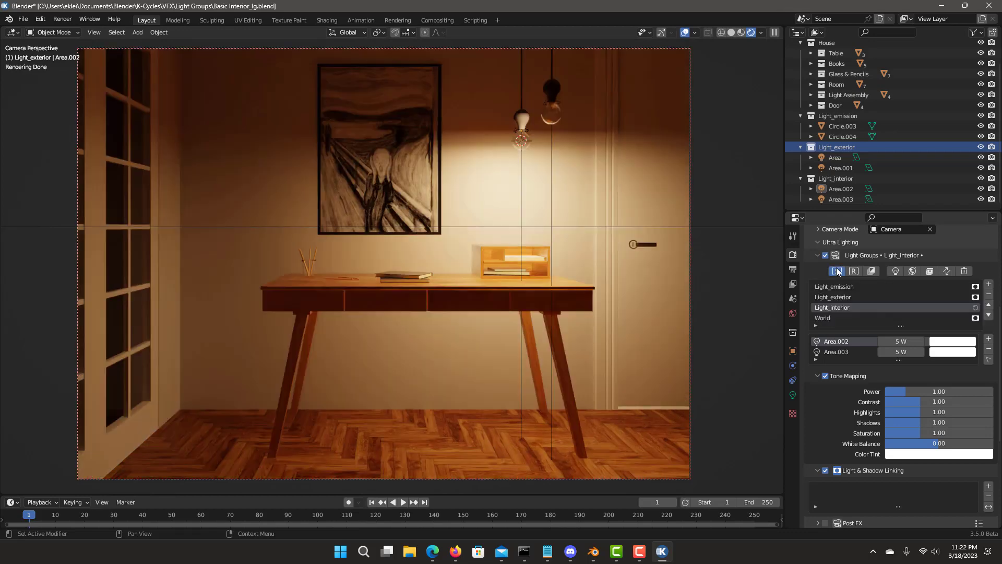
{"action": "left_click", "coordinate": [837, 271]}
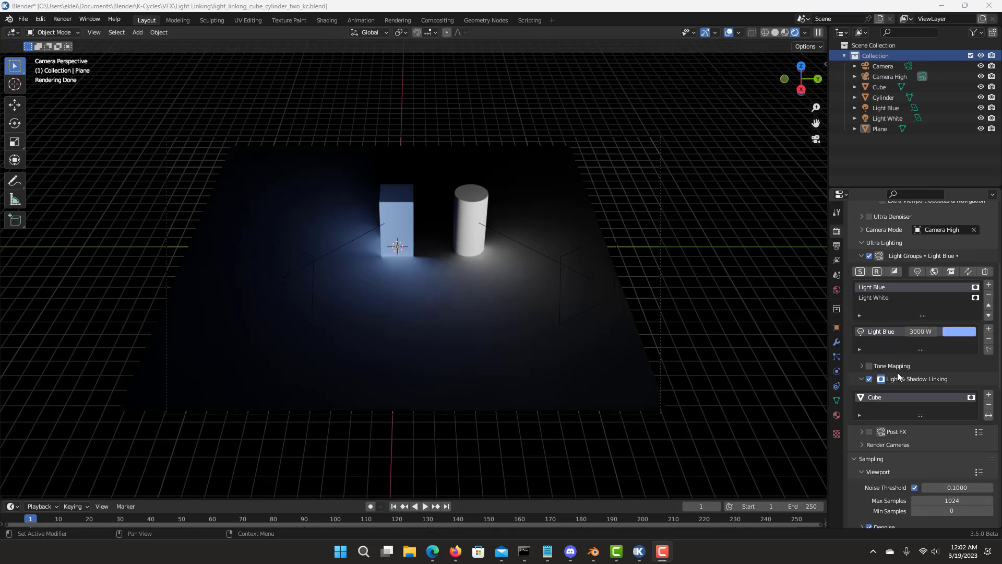
Turn on solo mode and view the linked lighting of the Light White and Light Blue groups one at a time
{"action": "left_click", "coordinate": [876, 289]}
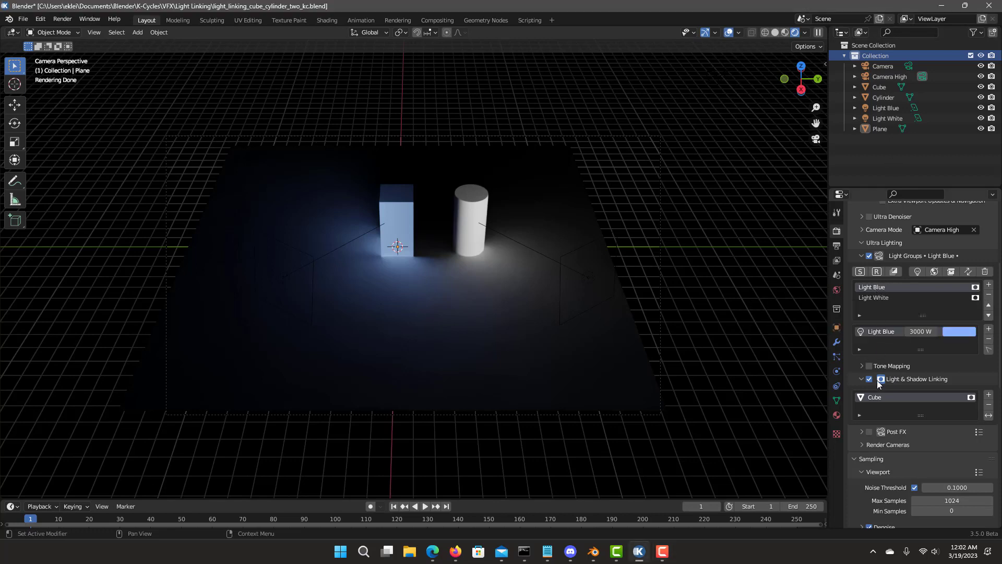
{"action": "left_click", "coordinate": [871, 298]}
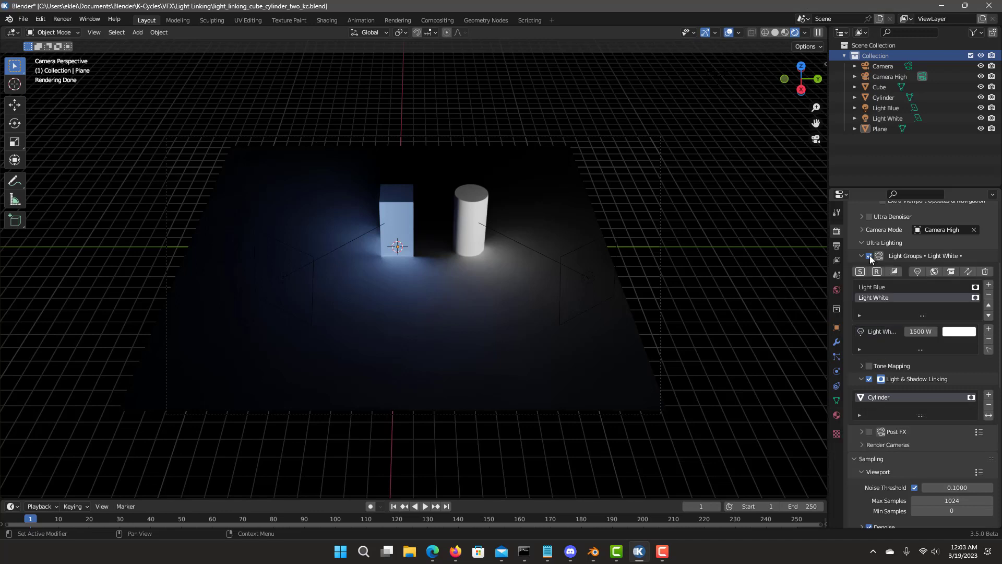
{"action": "left_click", "coordinate": [861, 271]}
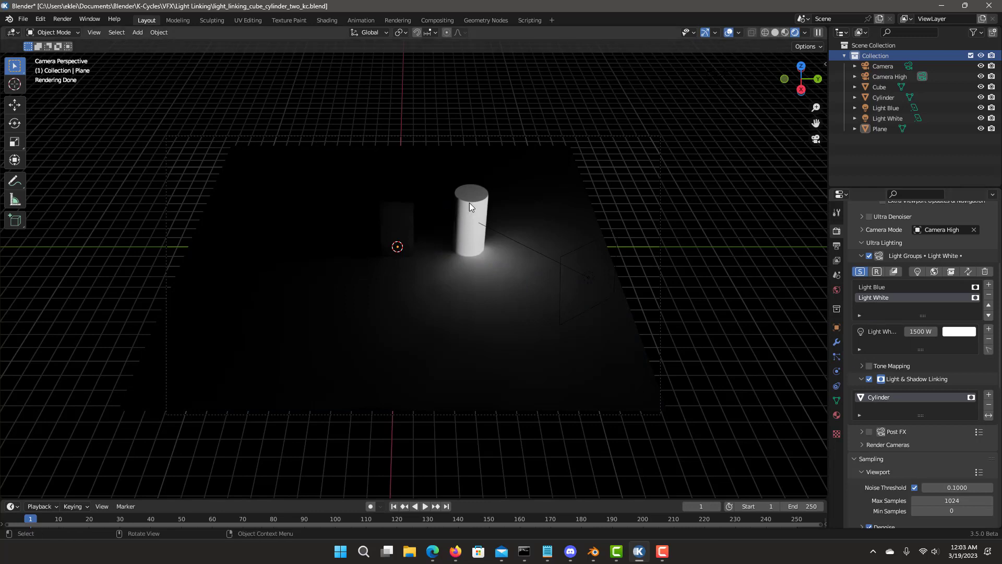
{"action": "left_click", "coordinate": [872, 287]}
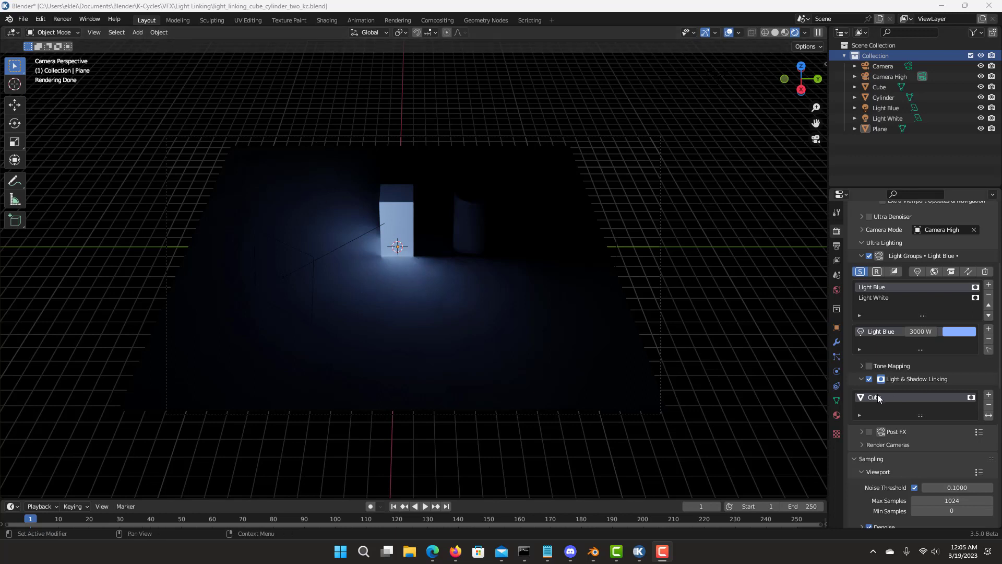
{"action": "left_click", "coordinate": [876, 298]}
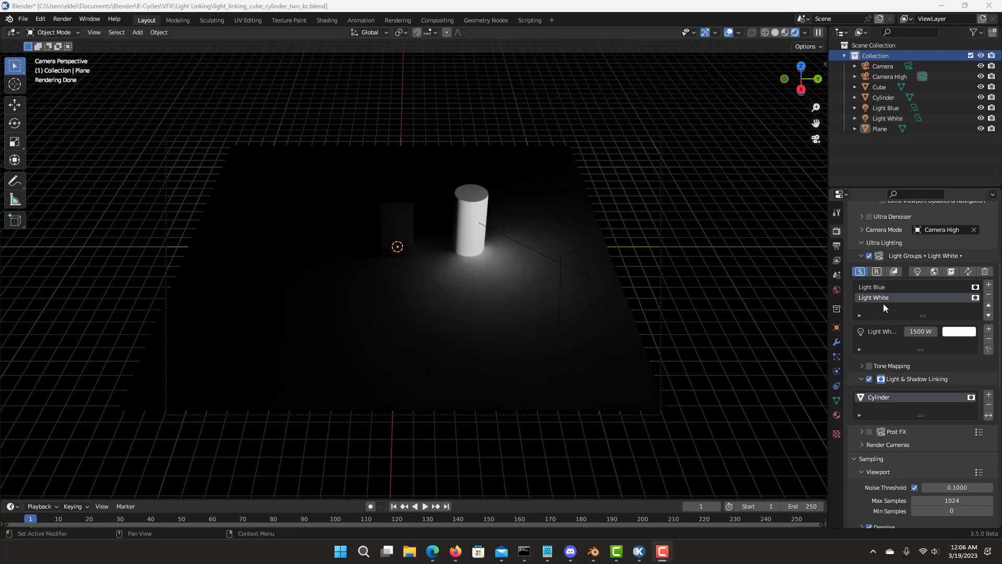
Add the Plane to the Light & Shadow Linking objects of the Light White and Light Blue groups
{"action": "left_click", "coordinate": [884, 127]}
{"action": "left_click", "coordinate": [989, 396]}
{"action": "left_click", "coordinate": [876, 286]}
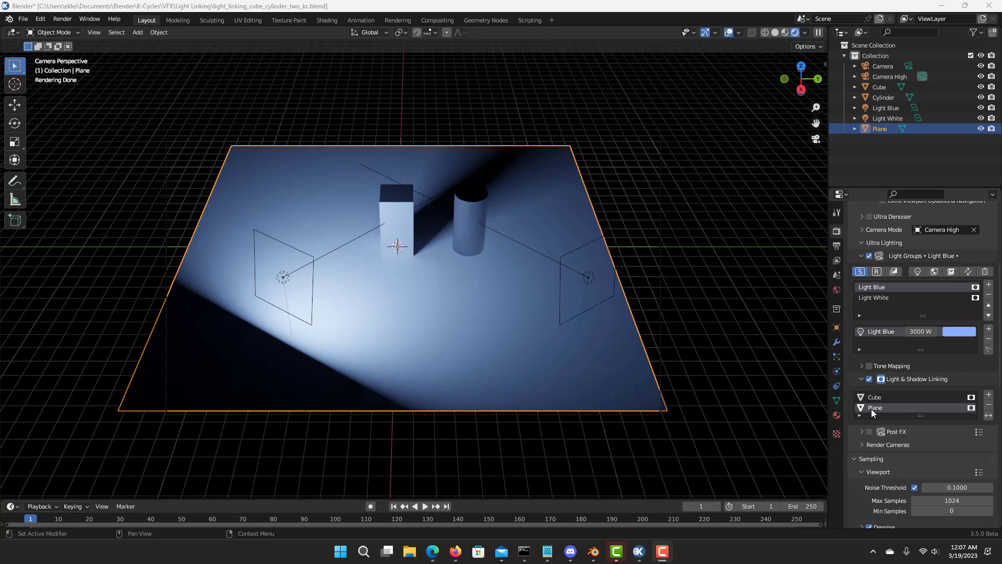
Try switching off the Cube's shadow in the Light Blue group's Light & Shadow Linking and switch it back on
{"action": "left_click", "coordinate": [869, 256]}
{"action": "left_click", "coordinate": [869, 379]}
{"action": "left_click", "coordinate": [970, 397]}
{"action": "left_click", "coordinate": [968, 397]}
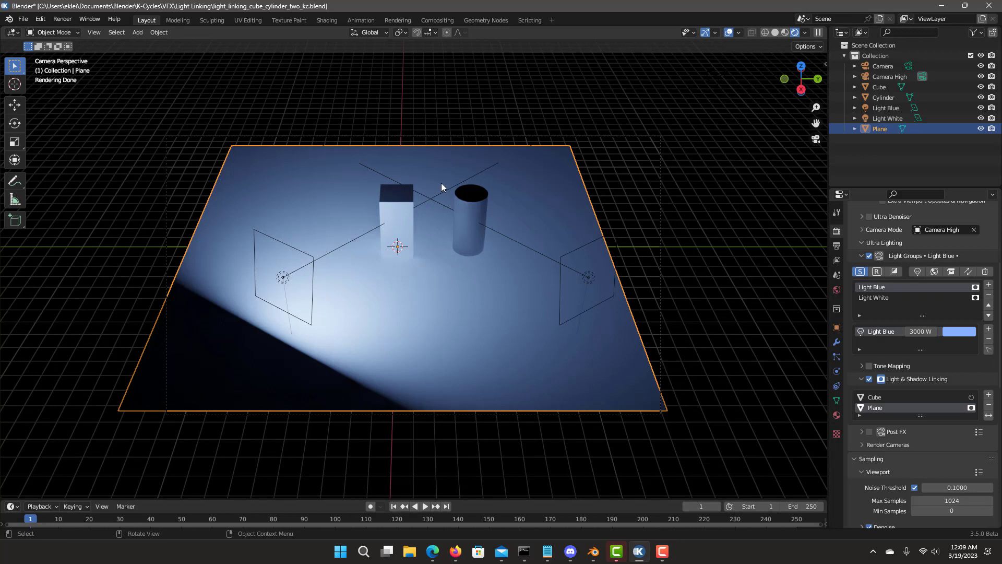
{"action": "left_click", "coordinate": [970, 398]}
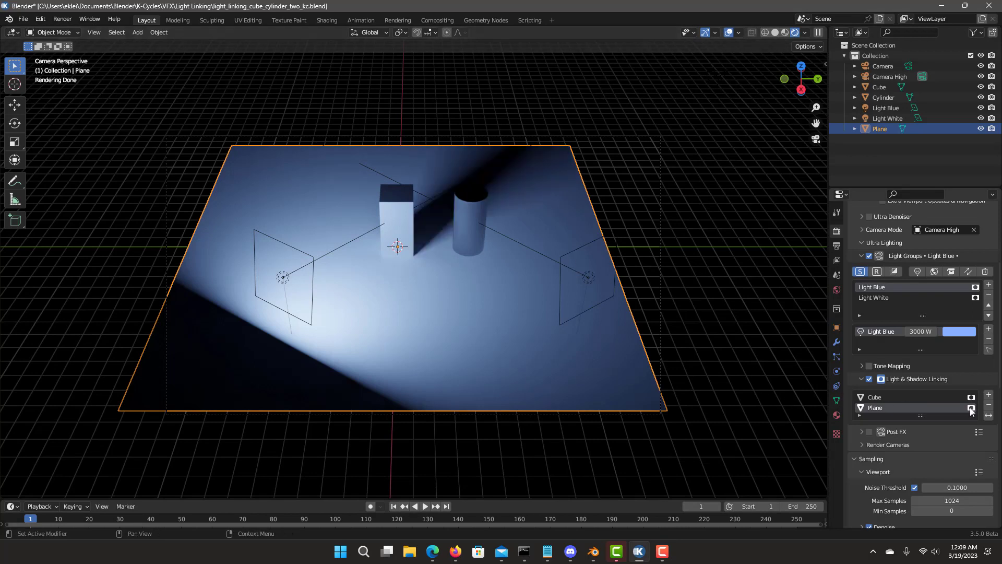
{"action": "left_click", "coordinate": [970, 408]}
Try switching off the Cylinder's shadow in the Light White group's Light & Shadow Linking and switch it back on
{"action": "left_click", "coordinate": [875, 297]}
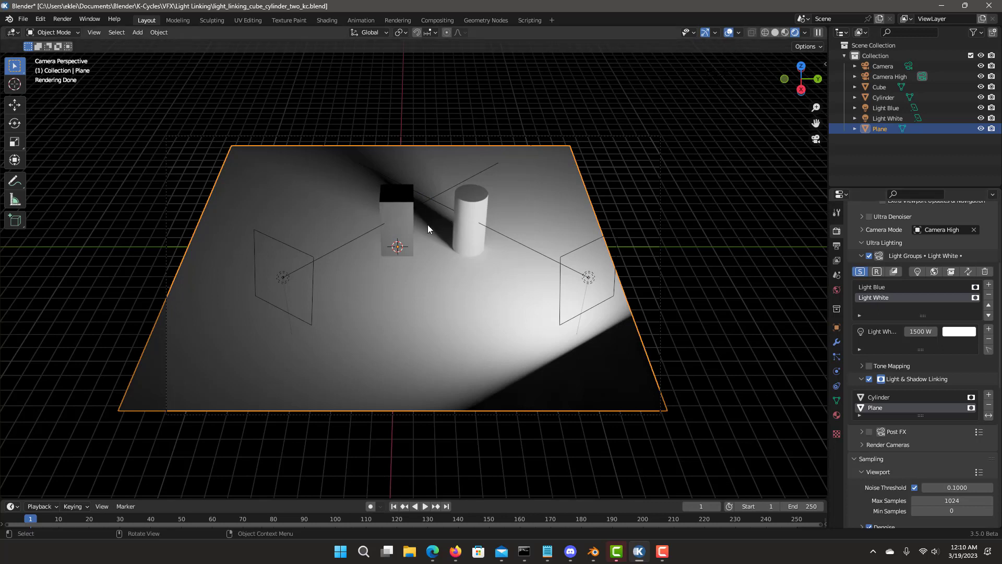
{"action": "left_click", "coordinate": [970, 397]}
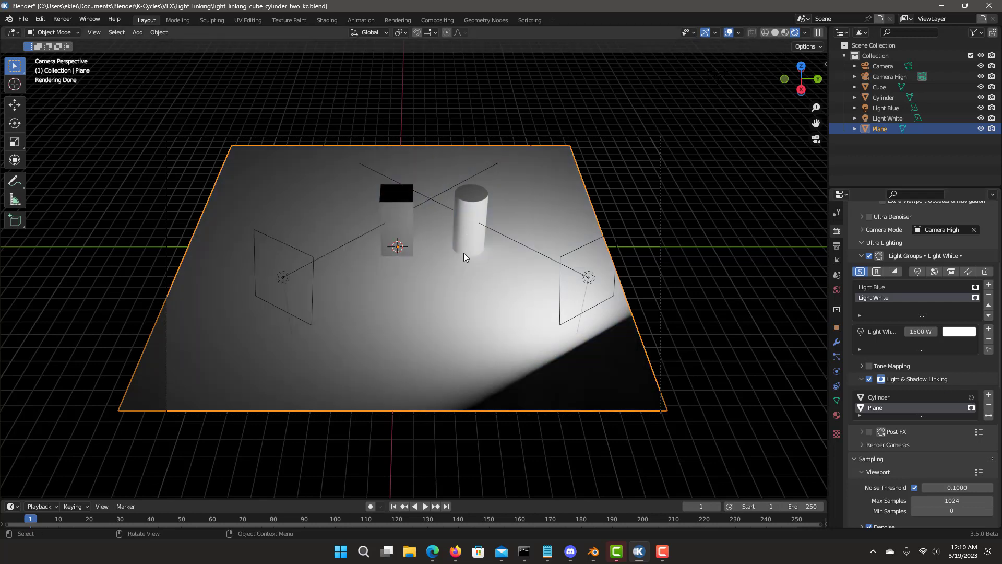
{"action": "left_click", "coordinate": [972, 397]}
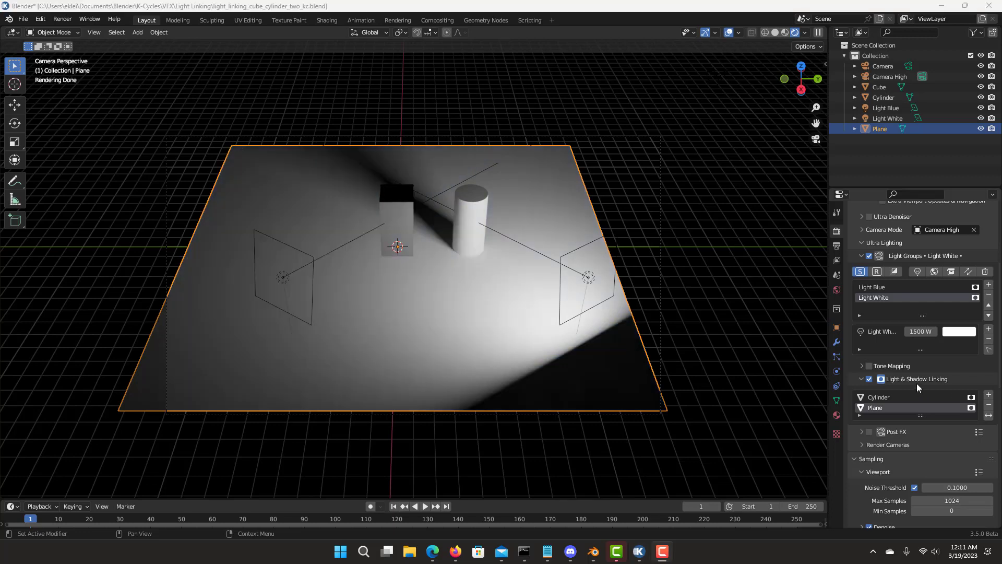
Switch off shadow linking for the Light White group, compare its shadows with the Octane scene in the other Blender window, and restore it
{"action": "left_click", "coordinate": [882, 380]}
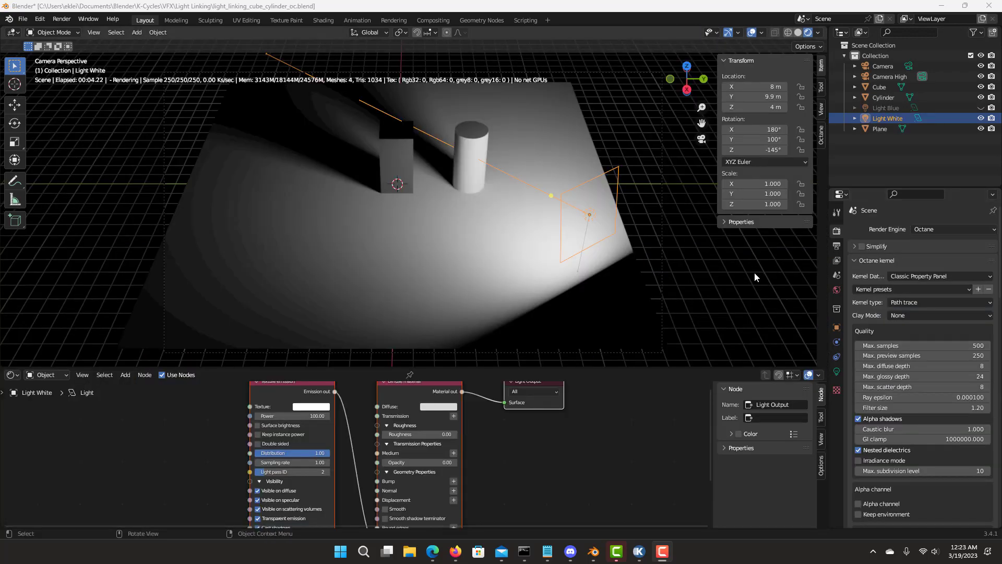
{"action": "mouse_move", "coordinate": [594, 557]}
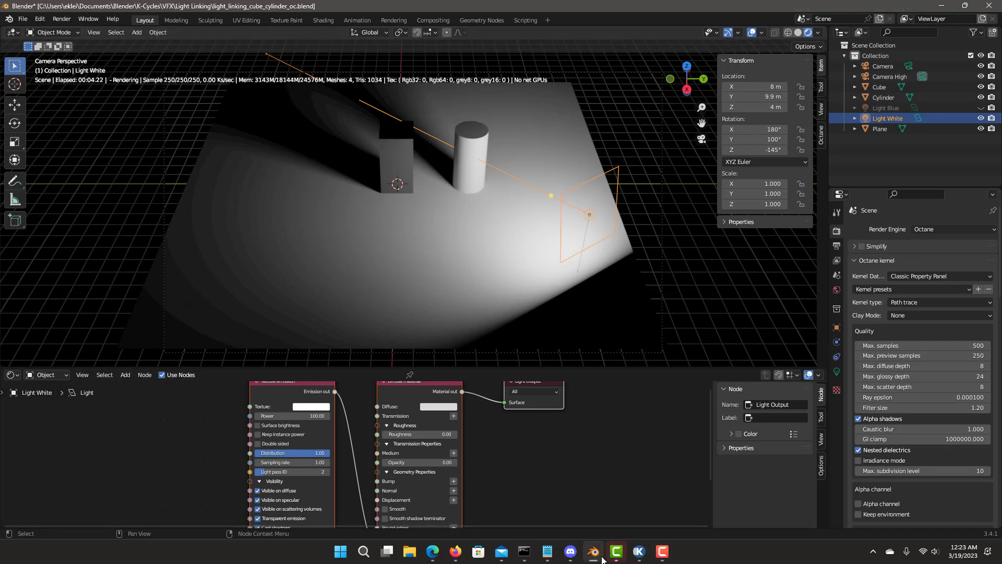
{"action": "left_click", "coordinate": [594, 556]}
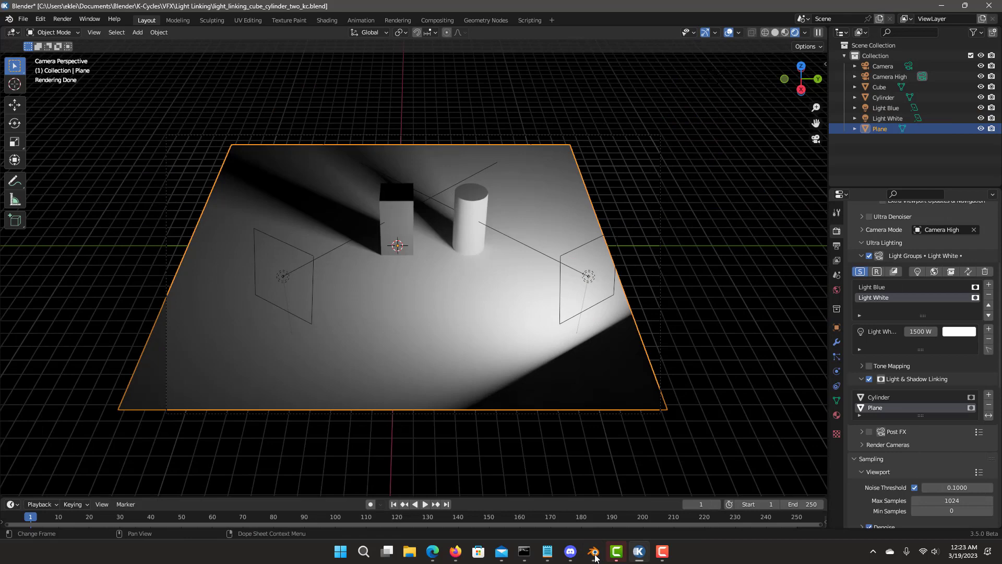
{"action": "left_click", "coordinate": [594, 556]}
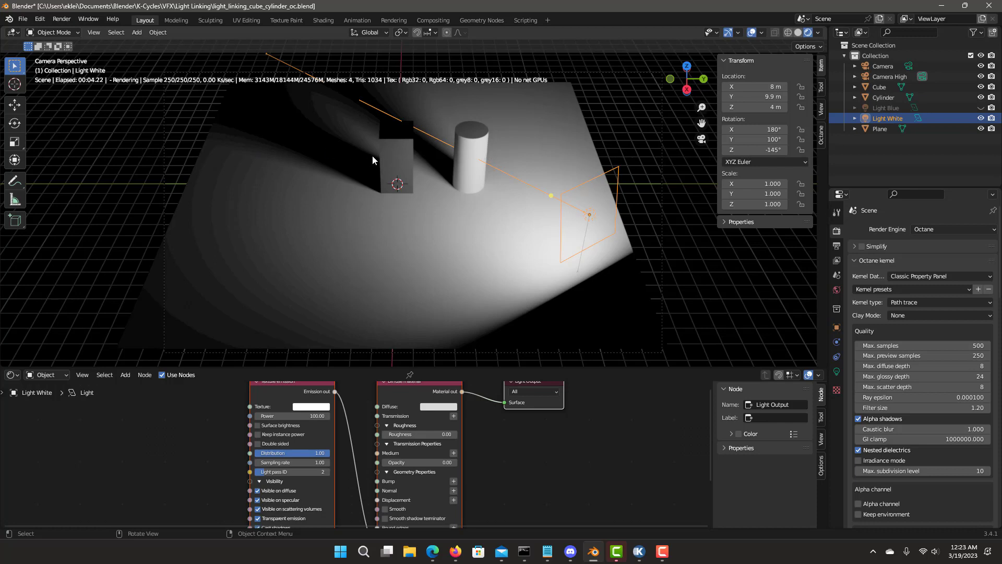
{"action": "key", "text": "alt+Tab"}
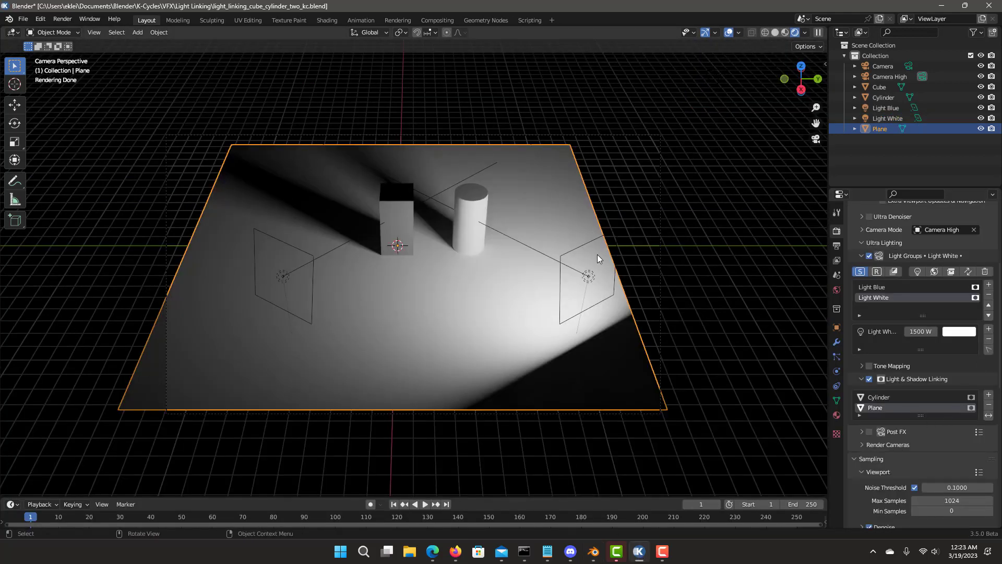
{"action": "left_click", "coordinate": [881, 379]}
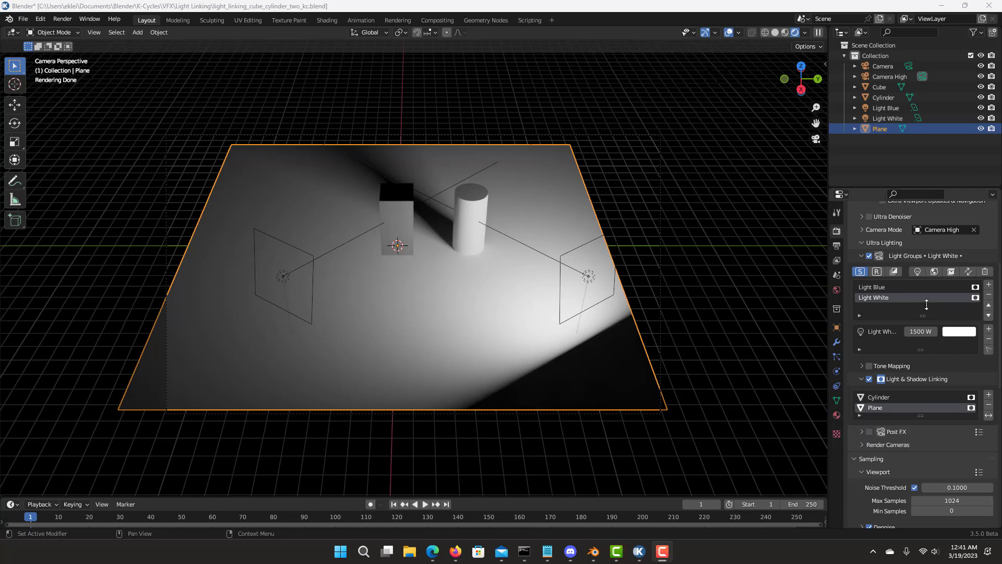
Turn off solo mode and try inverting the object linking of the Light White group, and likewise of the Light Blue group
{"action": "left_click", "coordinate": [989, 416]}
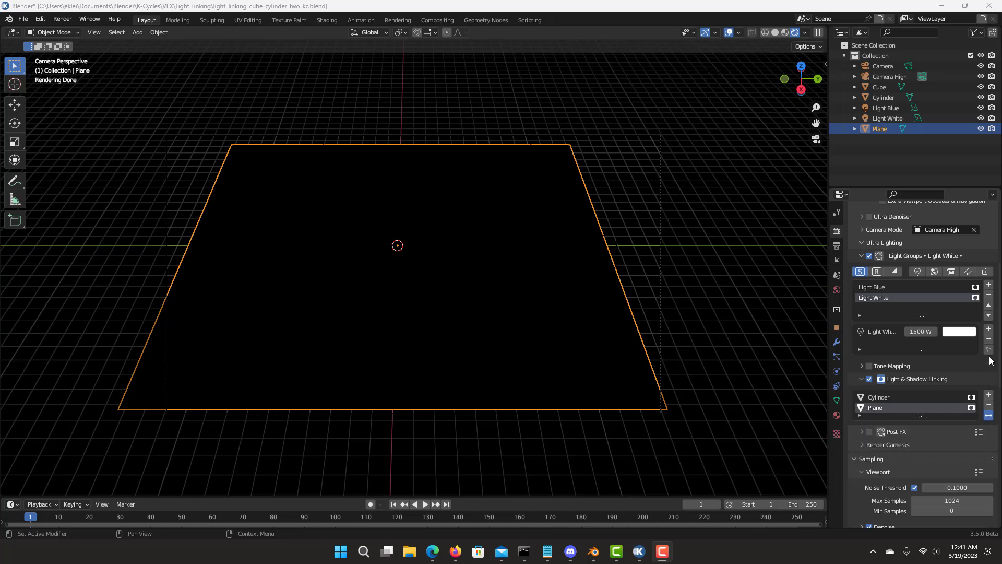
{"action": "left_click", "coordinate": [860, 272]}
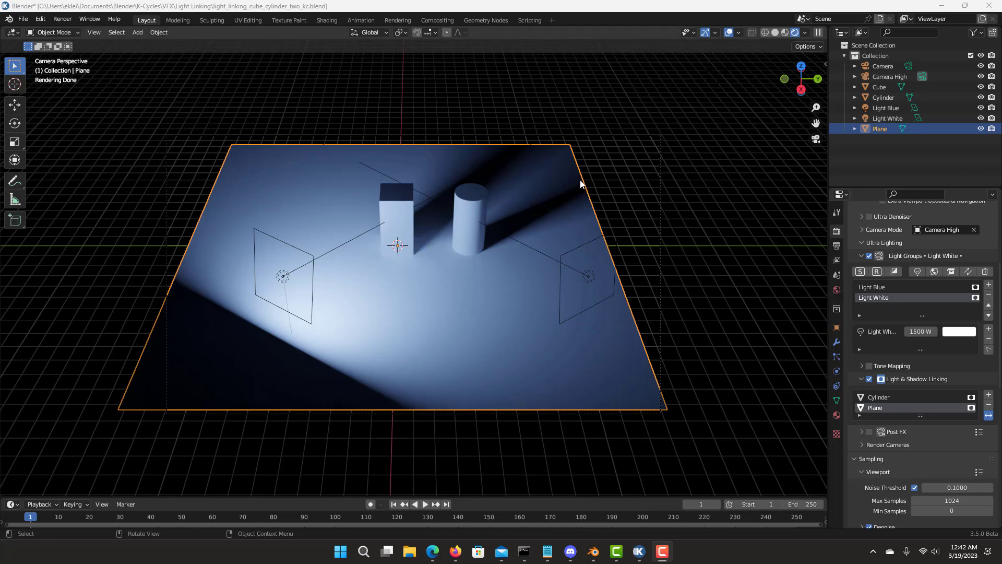
{"action": "left_click", "coordinate": [989, 416]}
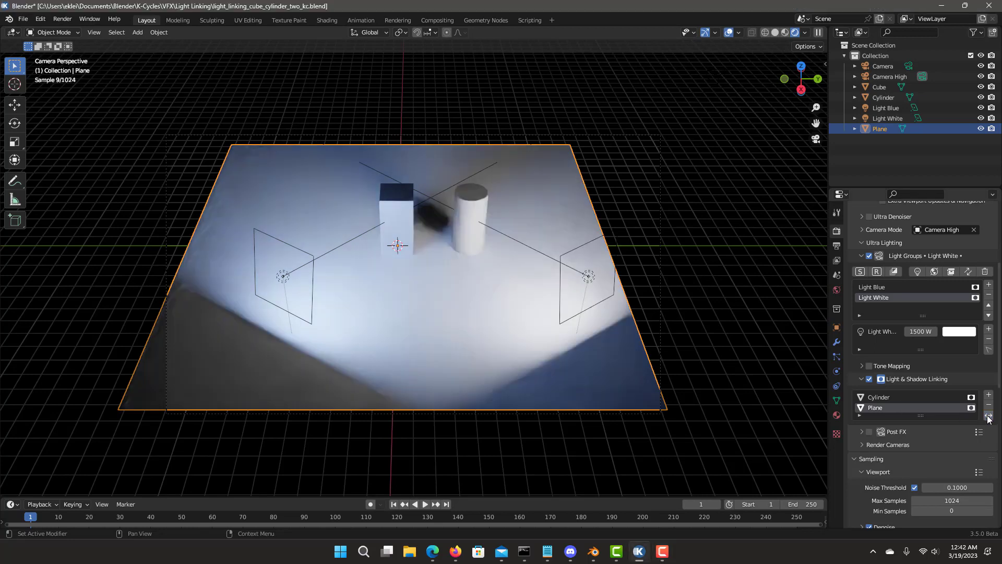
{"action": "left_click", "coordinate": [870, 286]}
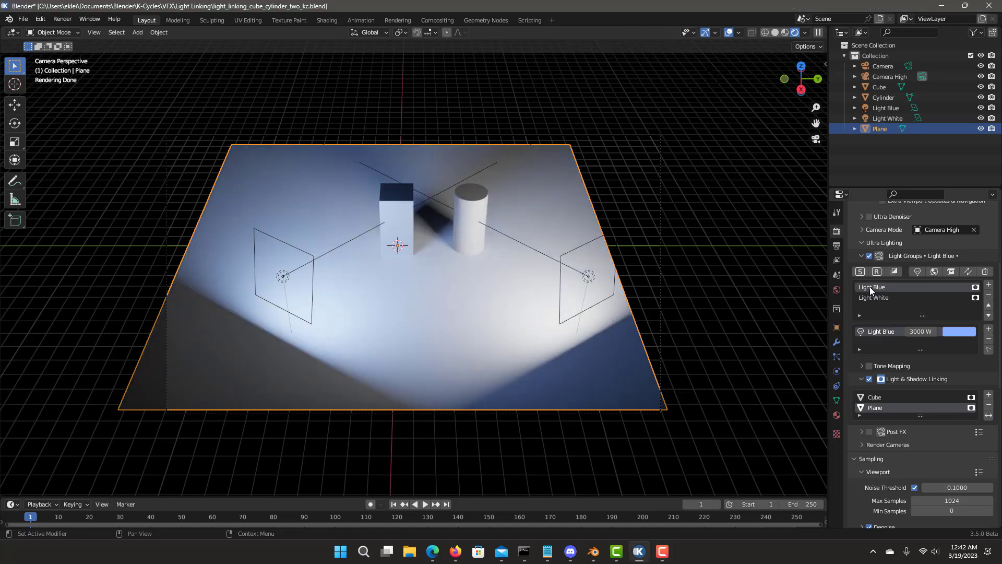
{"action": "left_click", "coordinate": [988, 415]}
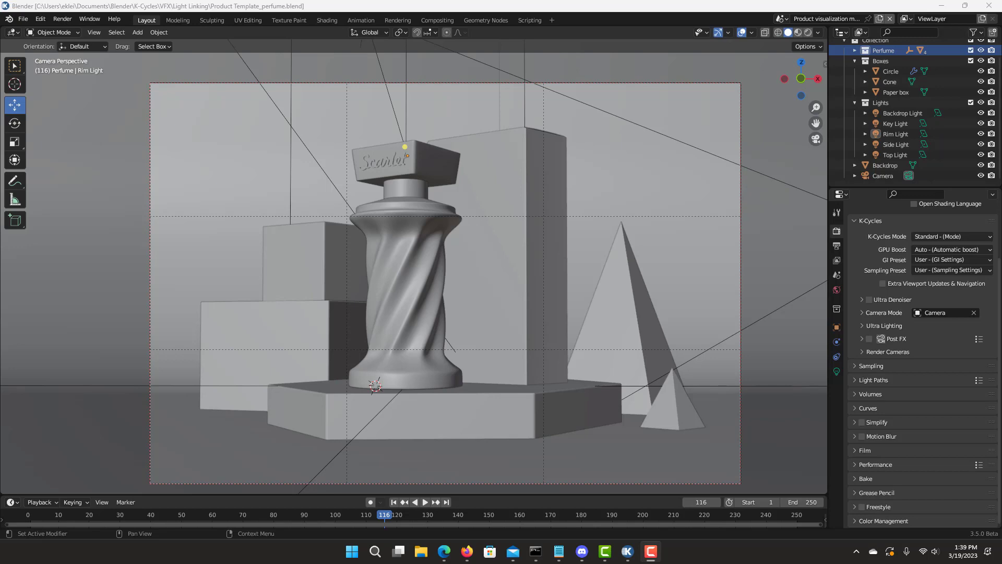
Display the perfume scene in Rendered viewport shading and hide the Rim Light
{"action": "left_click", "coordinate": [808, 32]}
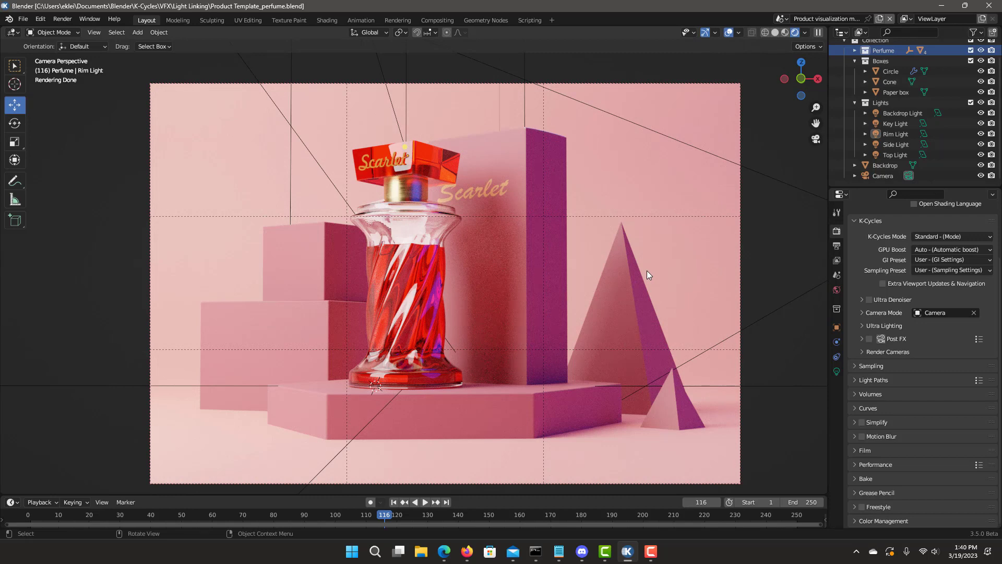
{"action": "left_click", "coordinate": [861, 325]}
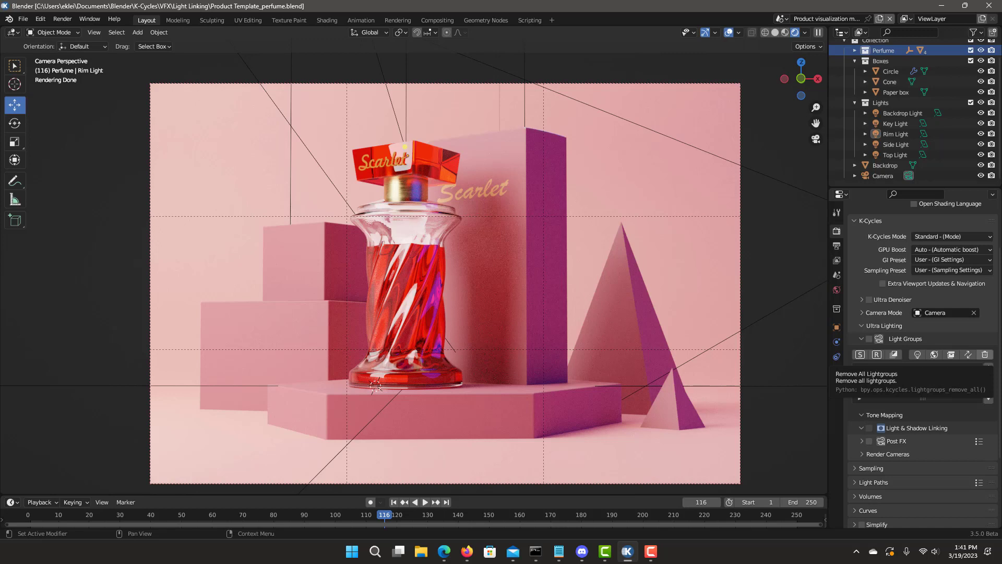
{"action": "left_click", "coordinate": [981, 133]}
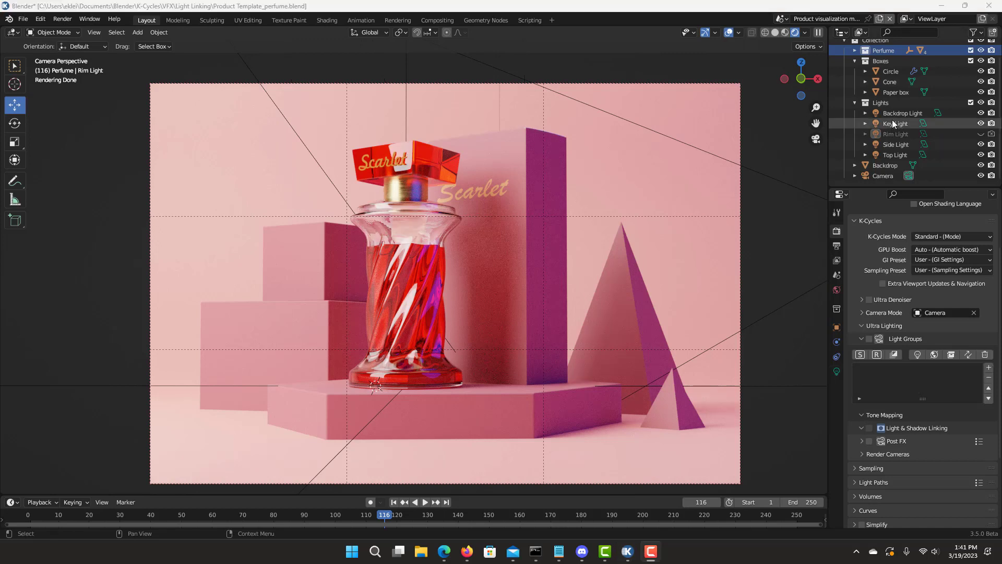
Create separate light groups for the Backdrop Light, Key Light, Side Light, Top Light and the world, and enable Light Groups
{"action": "left_click", "coordinate": [903, 113]}
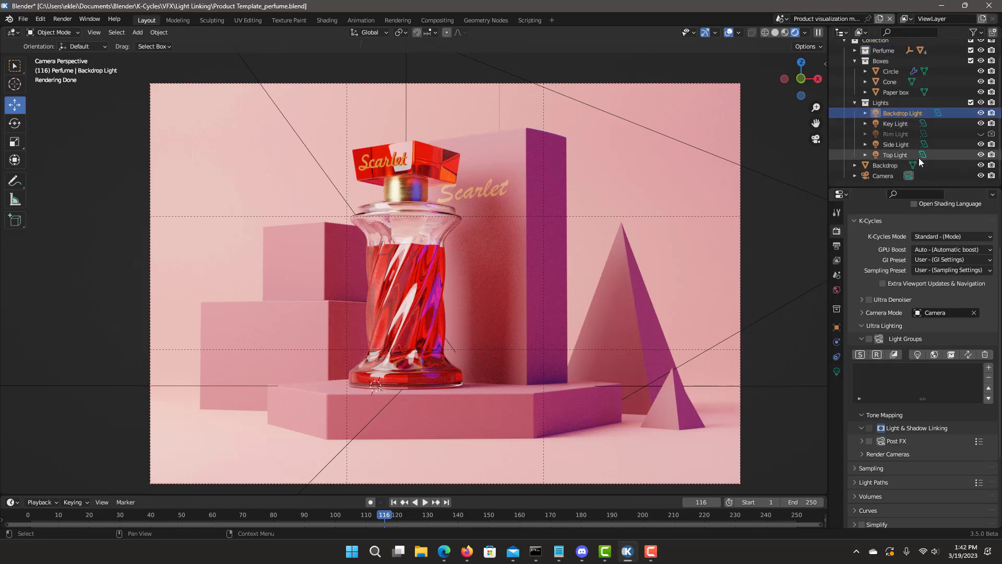
{"action": "left_click", "coordinate": [918, 354]}
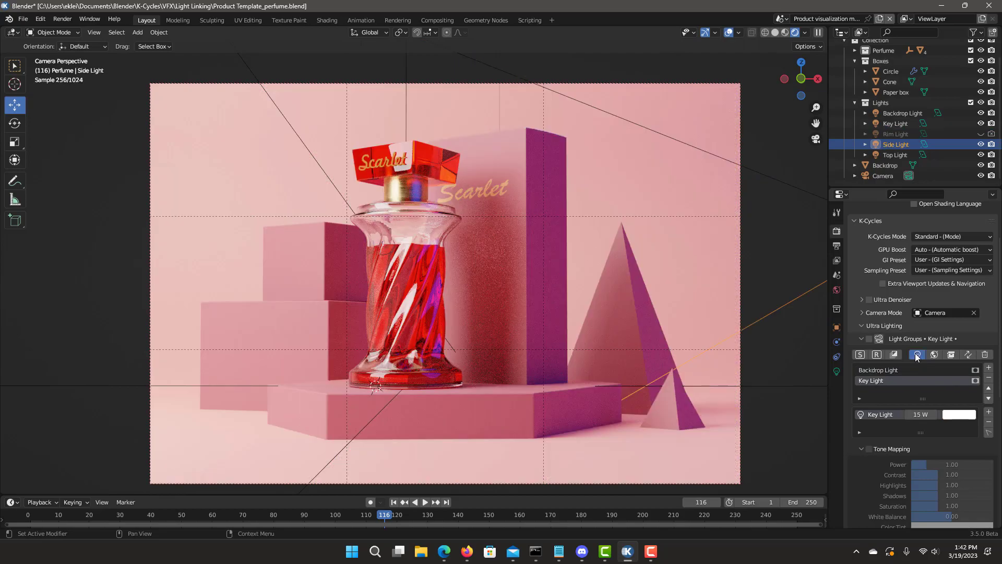
{"action": "left_click", "coordinate": [915, 354]}
{"action": "left_click", "coordinate": [895, 155]}
{"action": "left_click", "coordinate": [915, 354]}
{"action": "scroll", "coordinate": [938, 324], "scroll_direction": "down", "scroll_amount": 1}
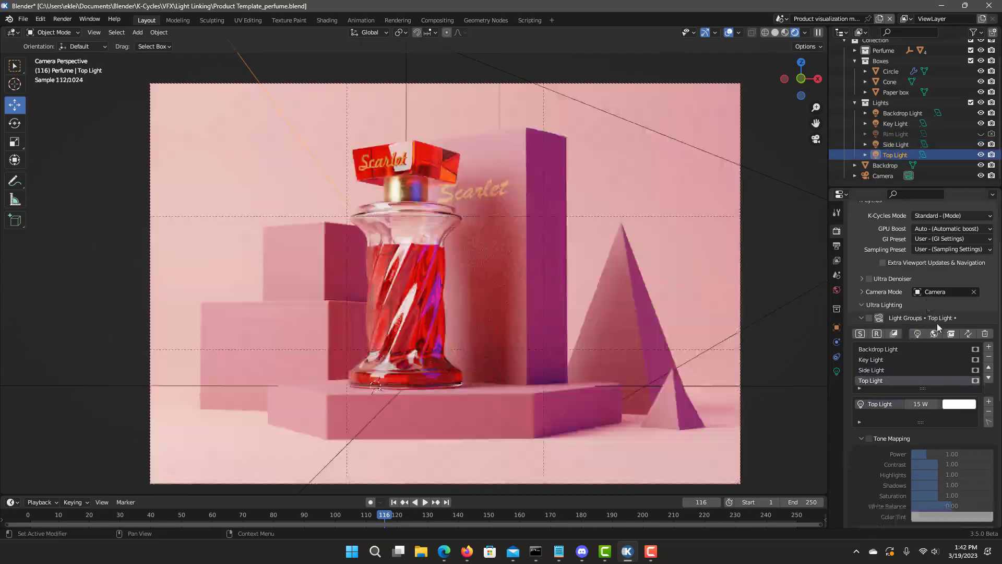
{"action": "left_click", "coordinate": [933, 333]}
{"action": "scroll", "coordinate": [941, 267], "scroll_direction": "down", "scroll_amount": 4}
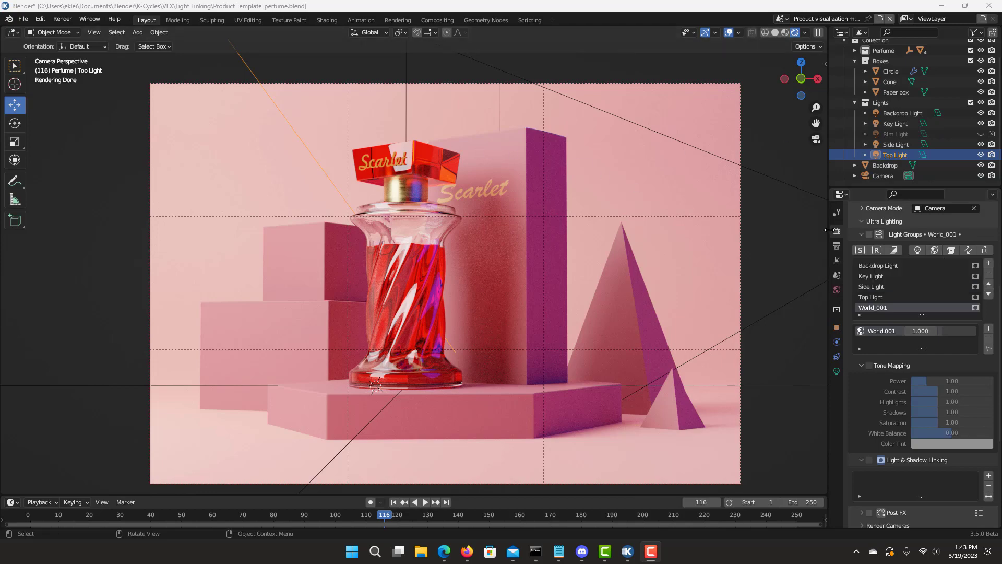
{"action": "left_click", "coordinate": [868, 234]}
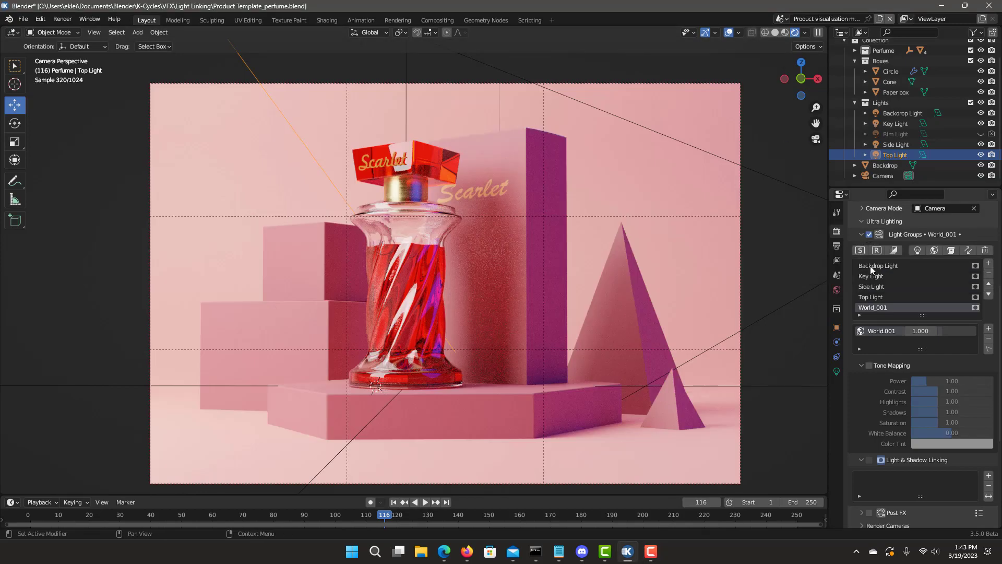
Enable Tone Mapping for the Backdrop Light group with a Power of 0.5, previewing the group in solo mode
{"action": "left_click", "coordinate": [869, 265]}
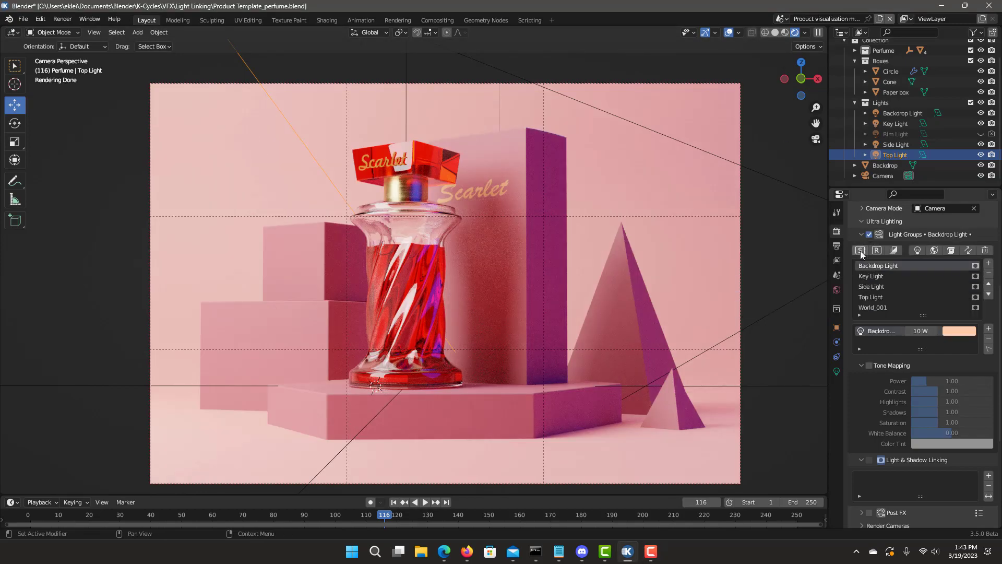
{"action": "left_click", "coordinate": [860, 249]}
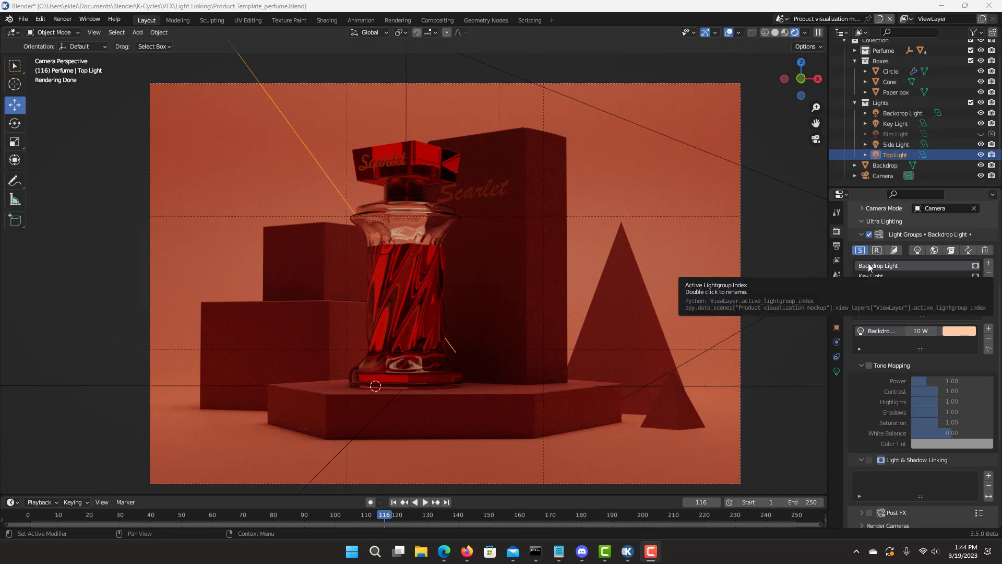
{"action": "left_click", "coordinate": [869, 365]}
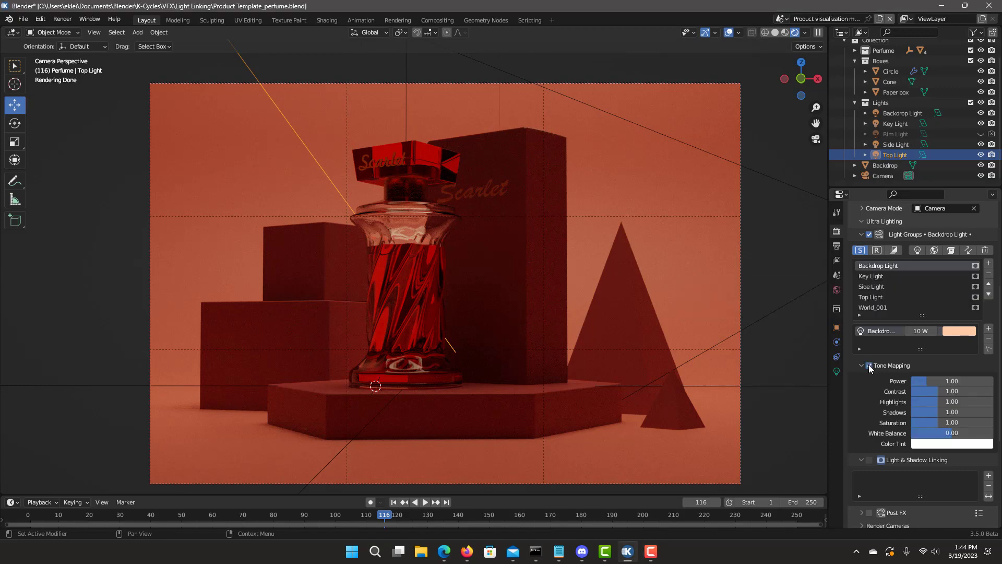
{"action": "left_click", "coordinate": [956, 381]}
{"action": "type", "text": "0.5"}
{"action": "key", "text": "Return"}
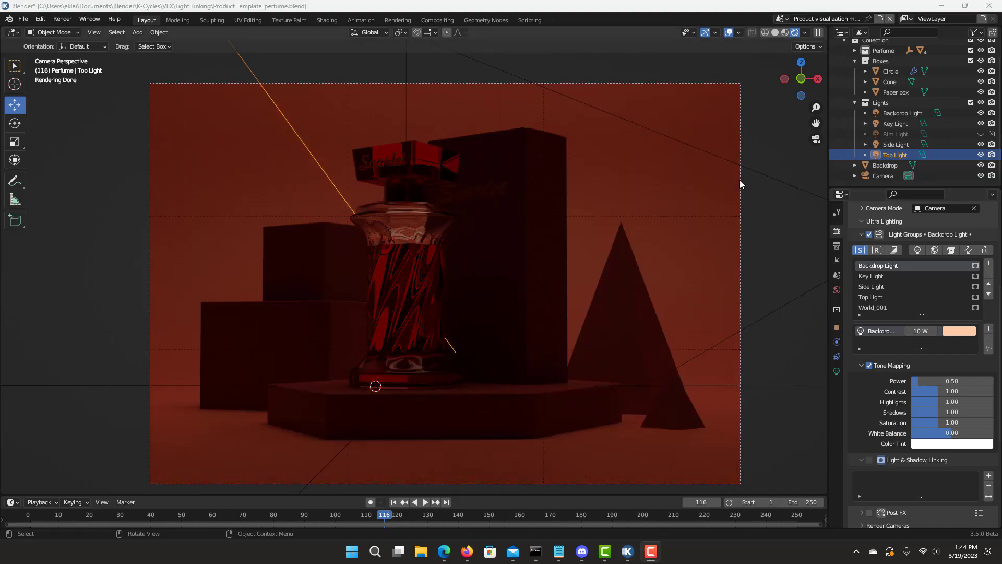
{"action": "left_click", "coordinate": [861, 251]}
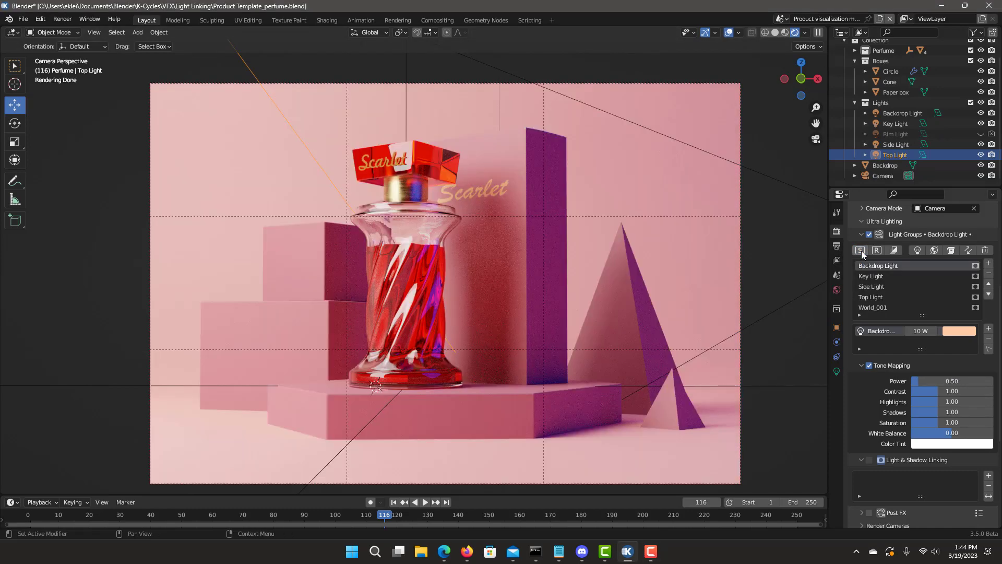
Link the Perfume and Boxes collections to the Key Light group, comparing the group's solo preview with the full lighting
{"action": "left_click", "coordinate": [862, 251]}
{"action": "left_click", "coordinate": [869, 279]}
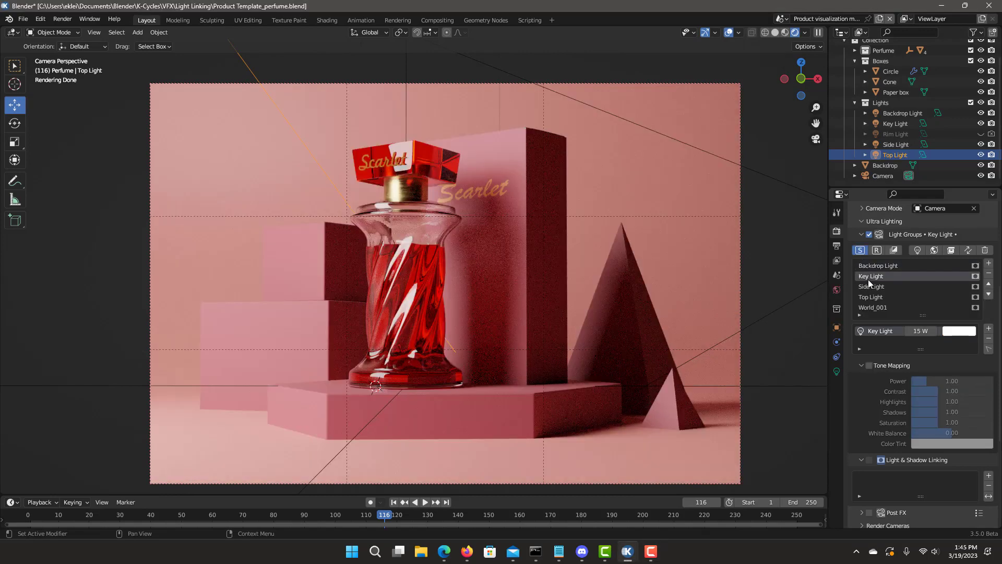
{"action": "left_click", "coordinate": [879, 50]}
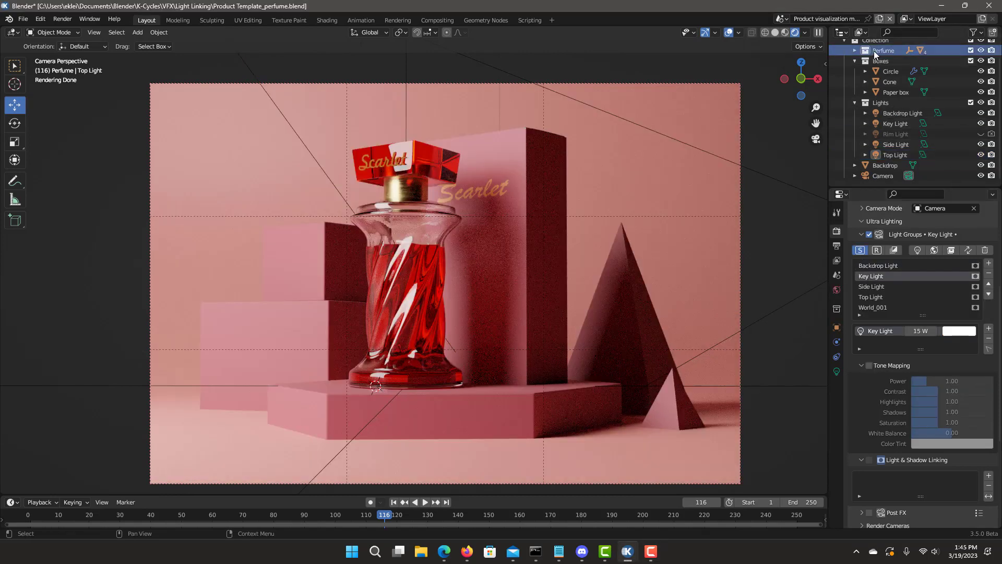
{"action": "left_click", "coordinate": [990, 478]}
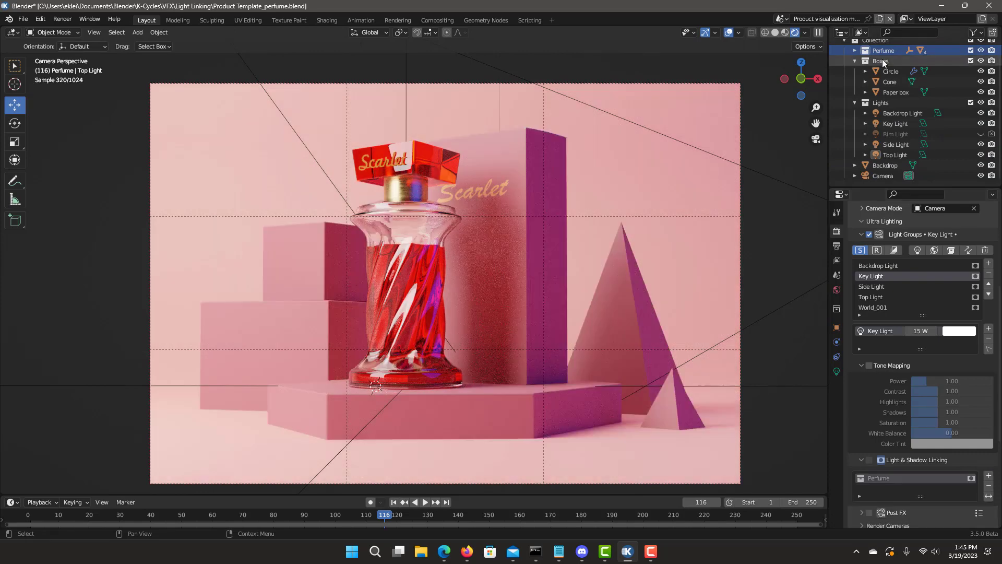
{"action": "left_click", "coordinate": [880, 61]}
{"action": "left_click", "coordinate": [860, 251]}
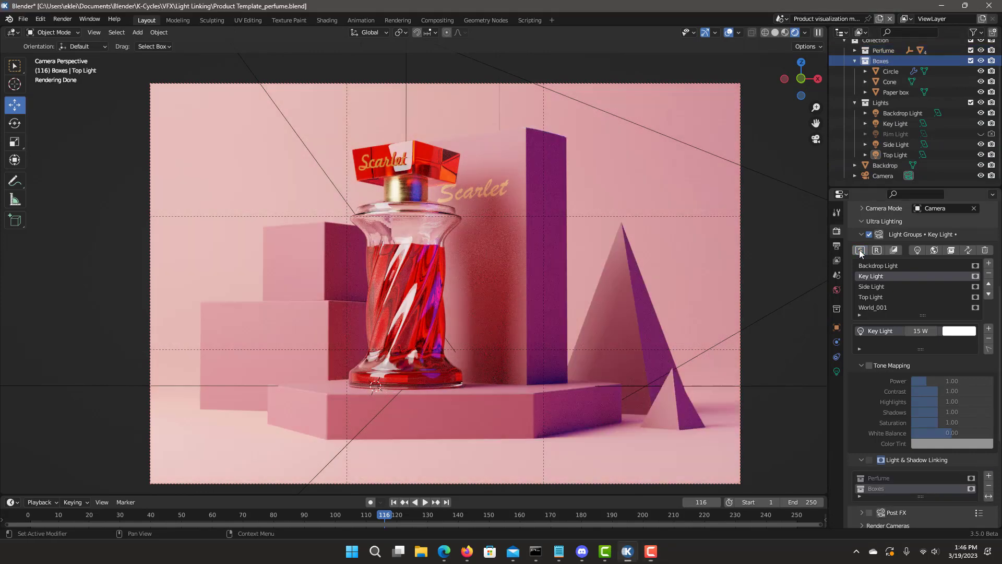
{"action": "left_click", "coordinate": [860, 251]}
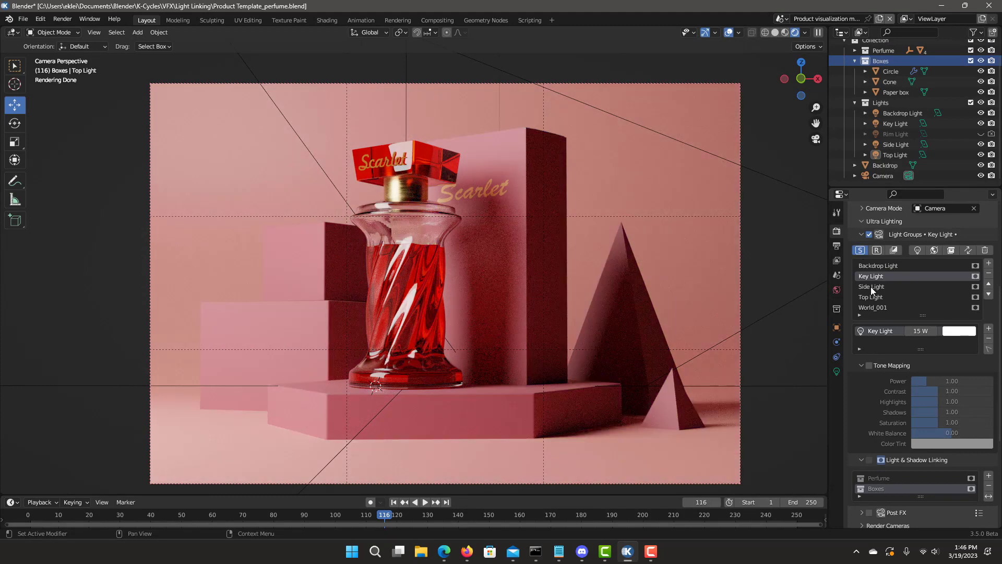
Link the Perfume collection to the Side Light group and enable Light & Shadow Linking
{"action": "left_click", "coordinate": [871, 287]}
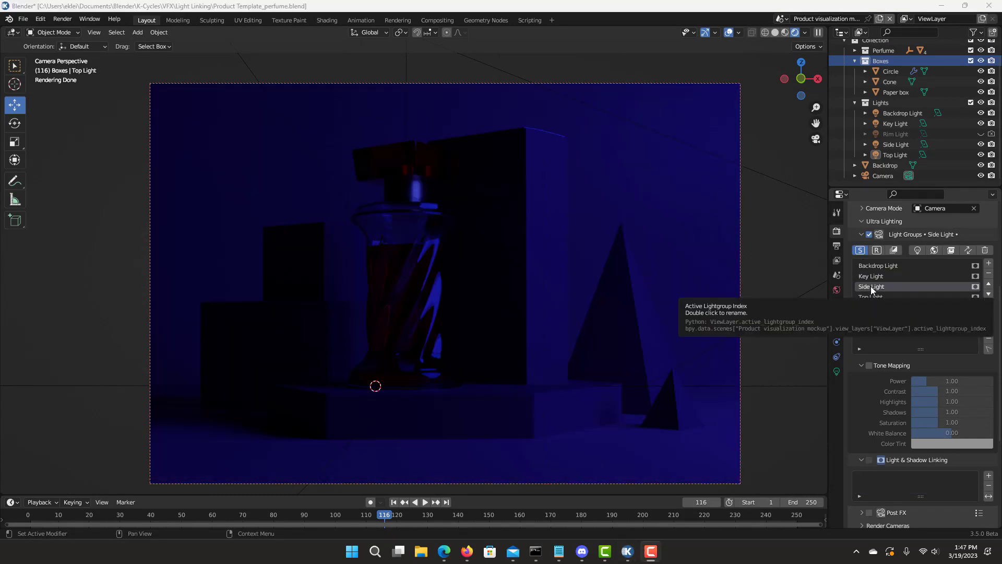
{"action": "left_click", "coordinate": [883, 50]}
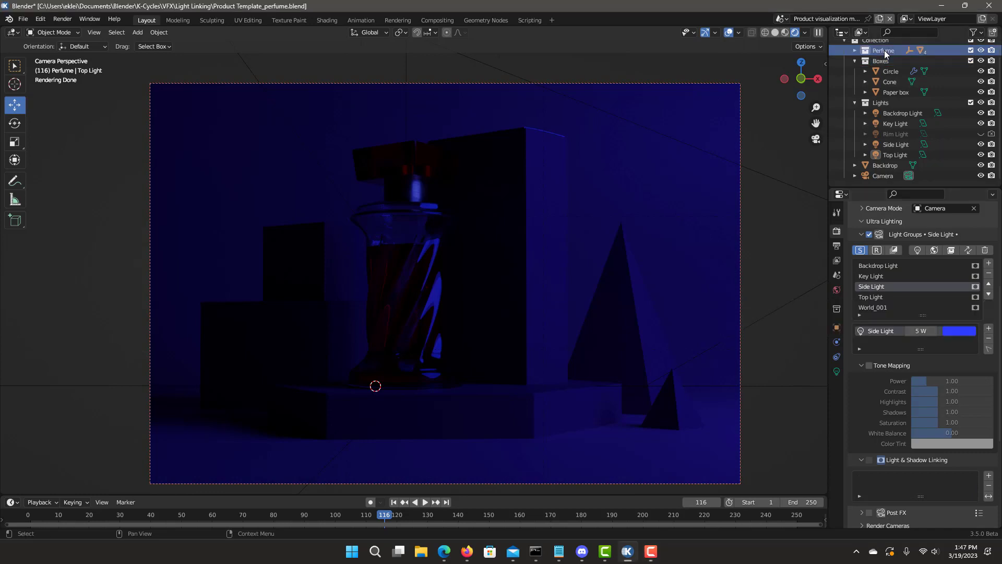
{"action": "left_click", "coordinate": [989, 477]}
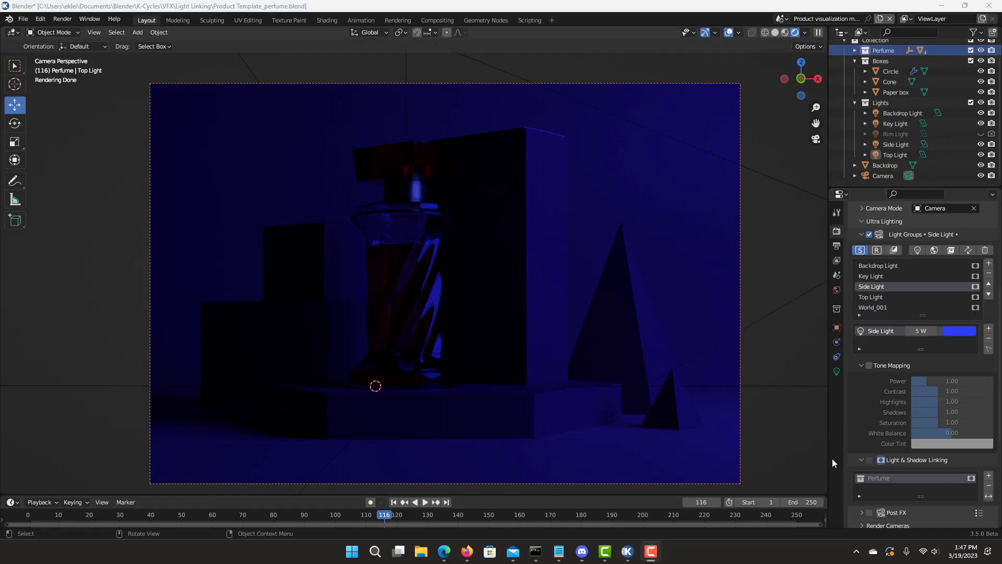
{"action": "left_click", "coordinate": [870, 460]}
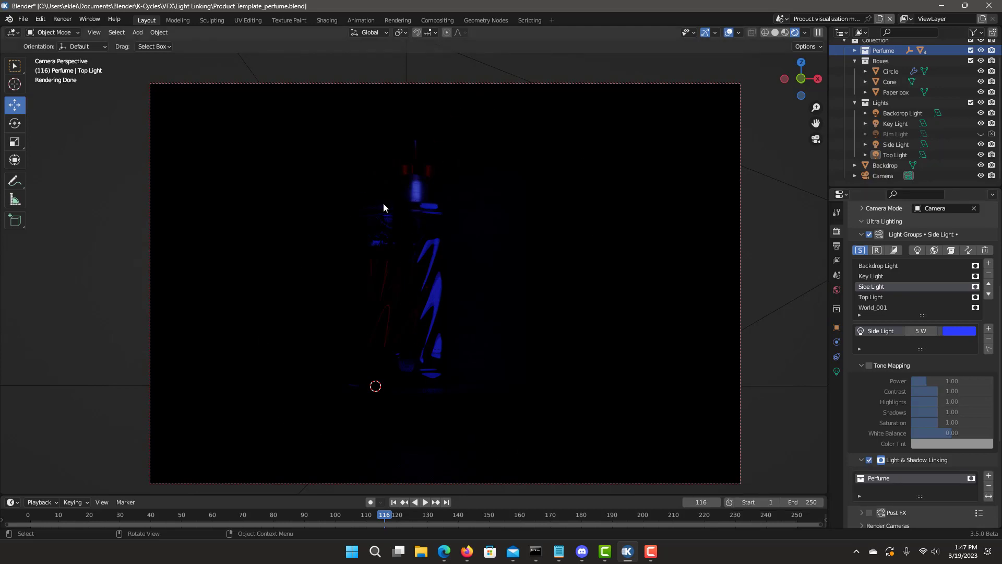
Enable Tone Mapping for the Side Light group with a Power of 3.25 and turn off solo mode
{"action": "left_click", "coordinate": [869, 365]}
{"action": "left_click", "coordinate": [933, 386]}
{"action": "type", "text": "3.25"}
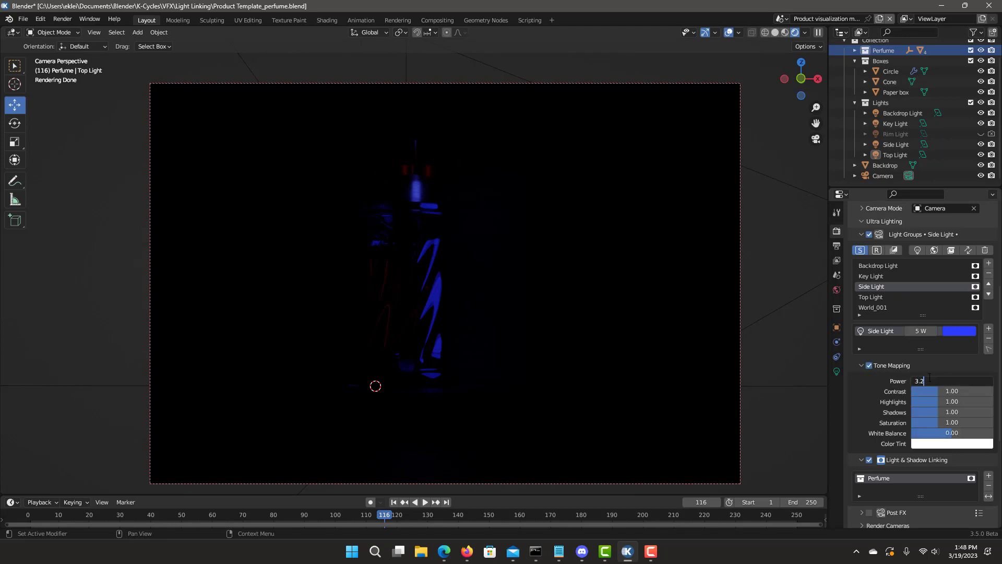
{"action": "key", "text": "Return"}
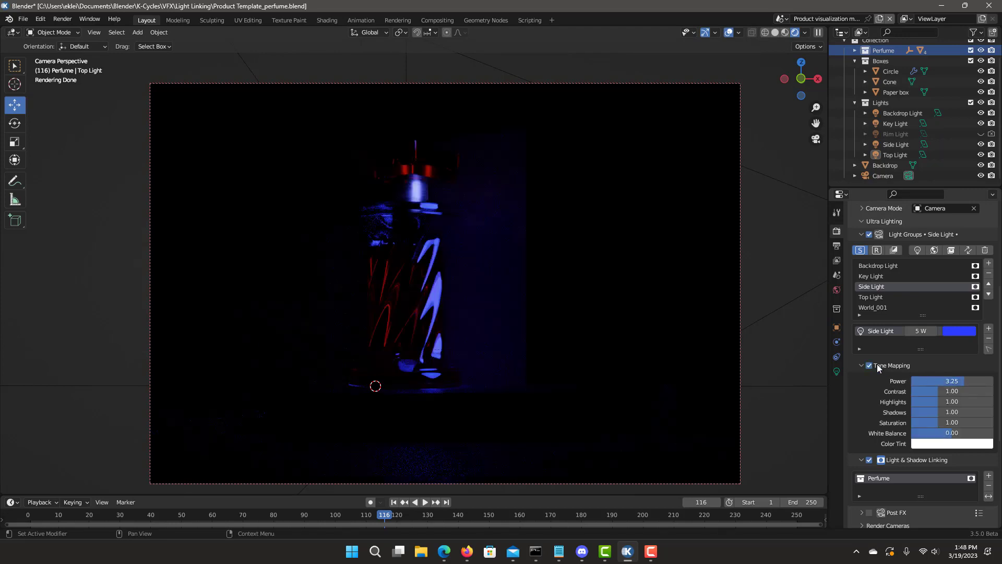
{"action": "left_click", "coordinate": [860, 249]}
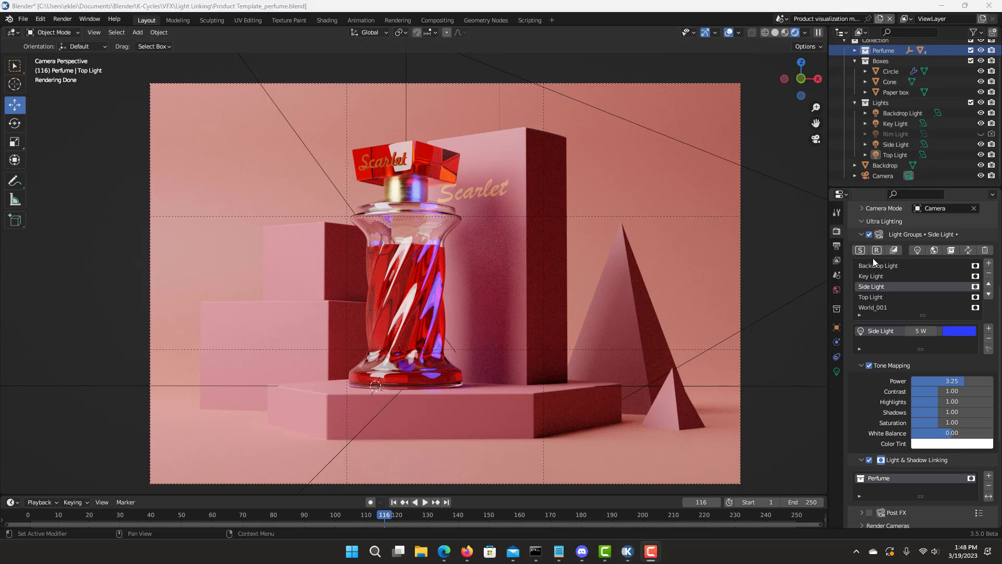
Link the Perfume and Boxes collections to the Top Light group, comparing its solo preview with the full lighting
{"action": "left_click", "coordinate": [860, 250]}
{"action": "left_click", "coordinate": [871, 297]}
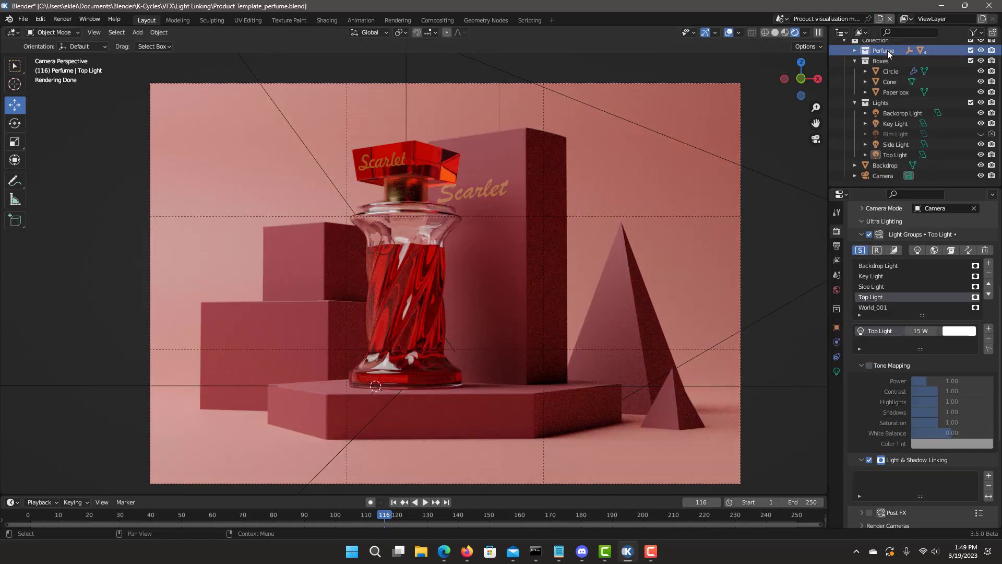
{"action": "left_click_drag", "start_coordinate": [885, 49], "coordinate": [919, 481]}
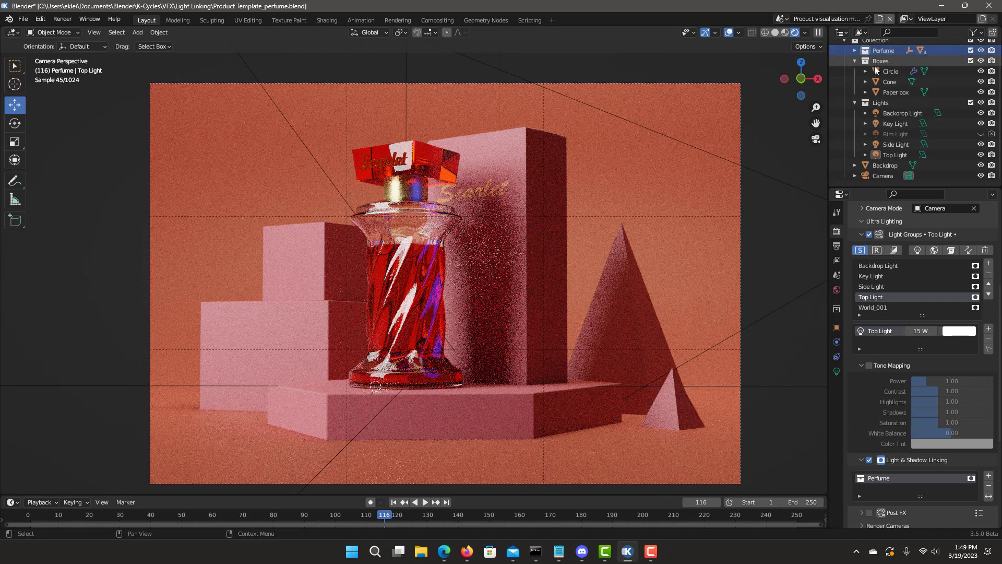
{"action": "left_click", "coordinate": [878, 61]}
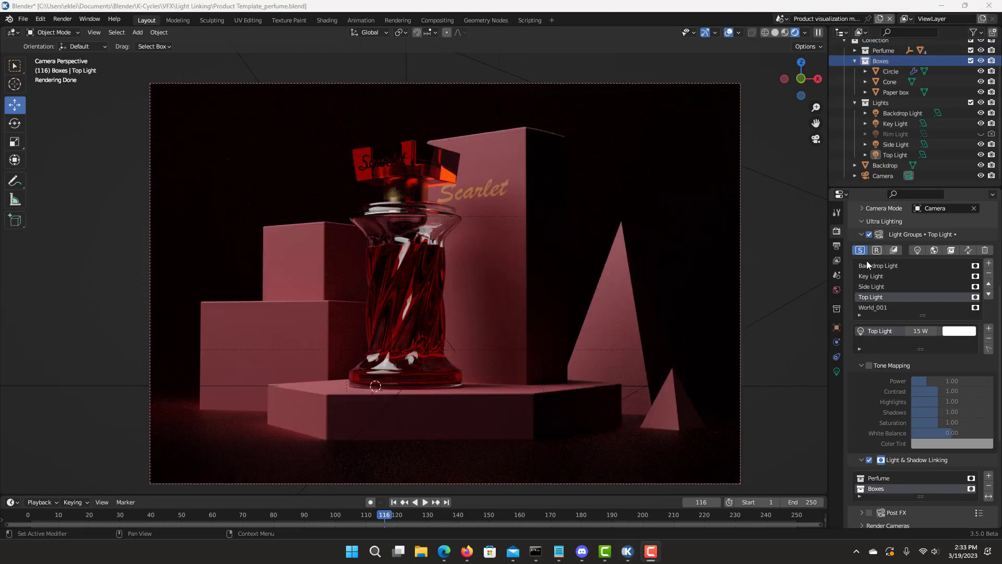
{"action": "left_click", "coordinate": [860, 250]}
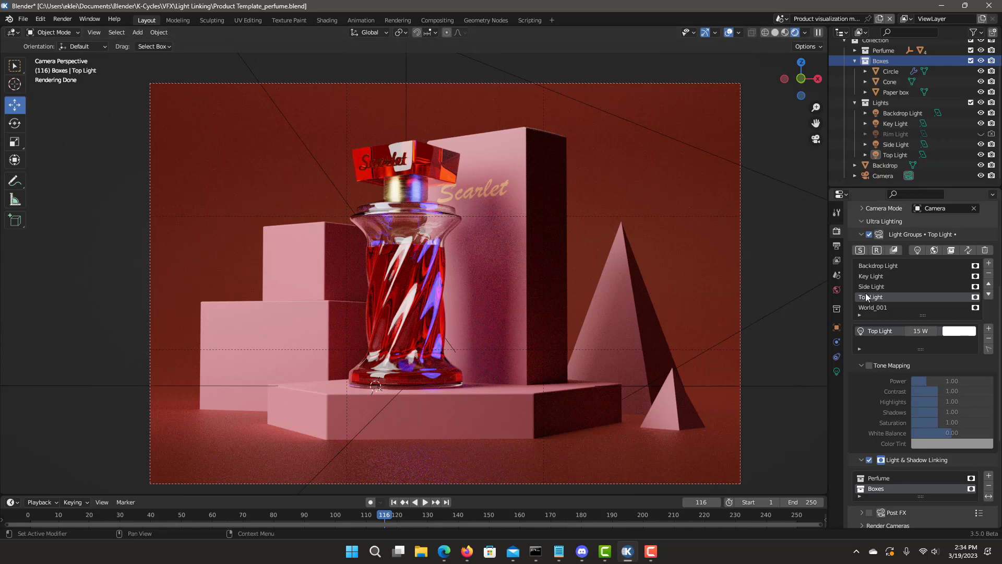
{"action": "left_click", "coordinate": [860, 249]}
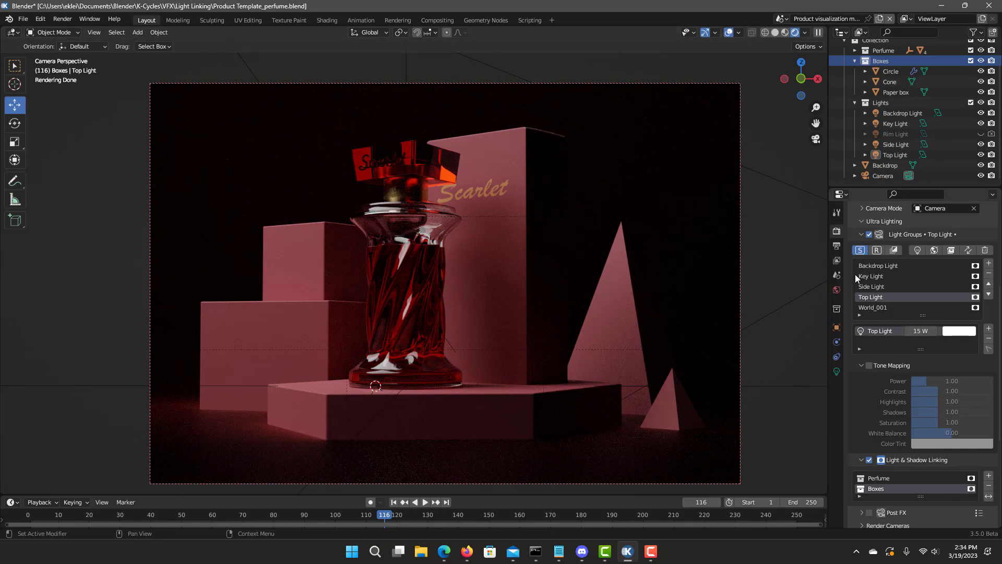
Preview the Key Light group, switch off the shadow option of the Top Light group's Perfume link, and leave solo mode
{"action": "left_click", "coordinate": [867, 276]}
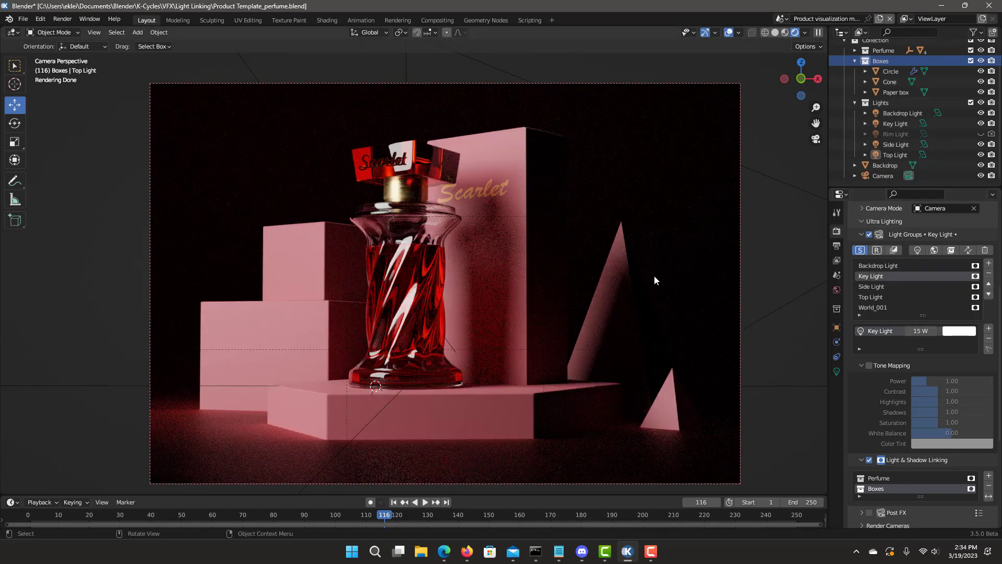
{"action": "left_click", "coordinate": [872, 296]}
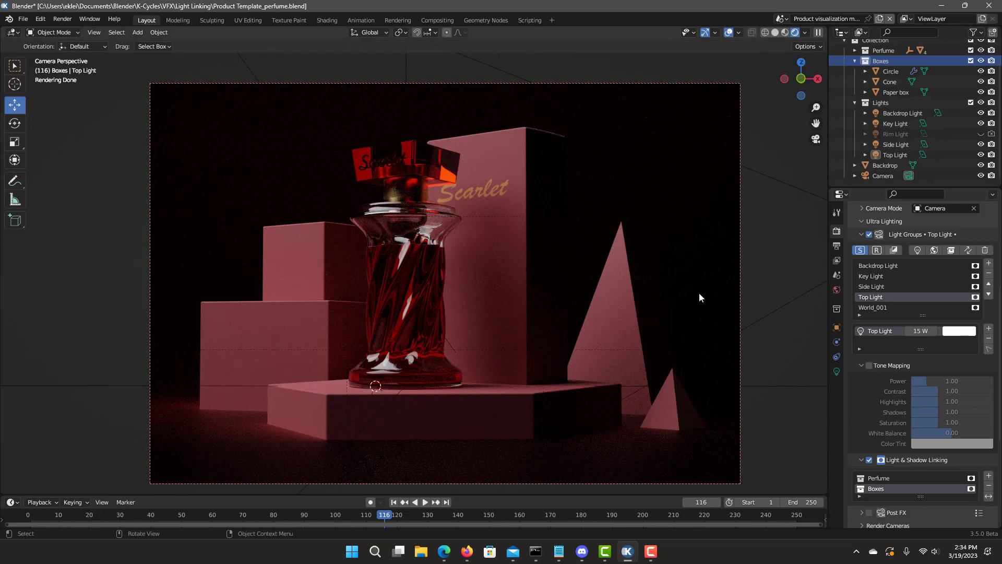
{"action": "left_click", "coordinate": [969, 479]}
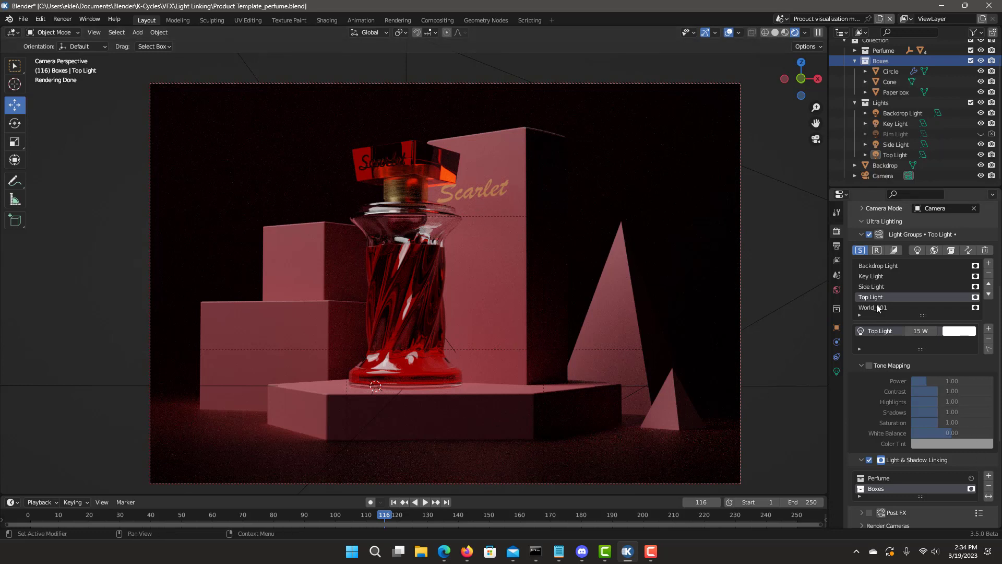
{"action": "left_click", "coordinate": [859, 250]}
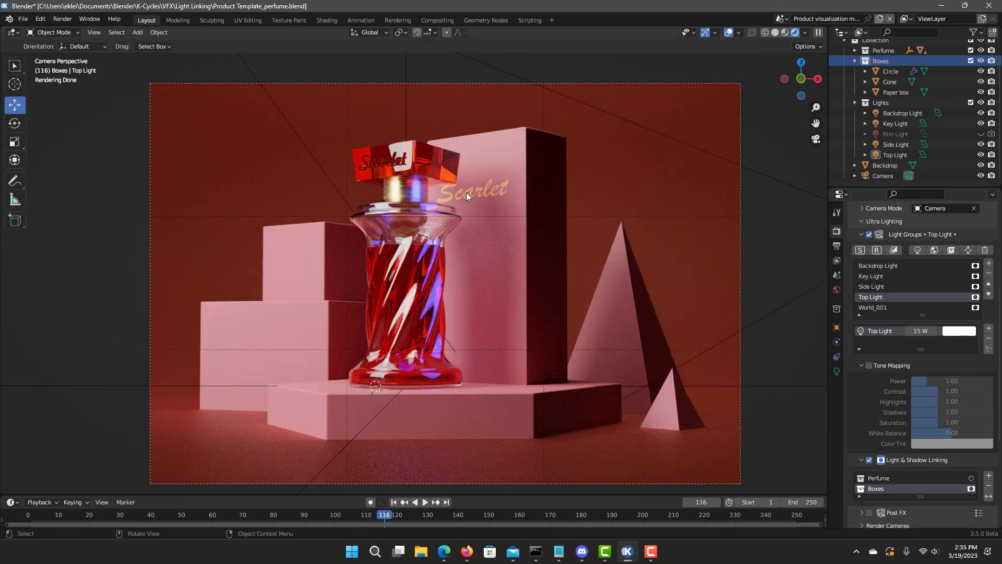
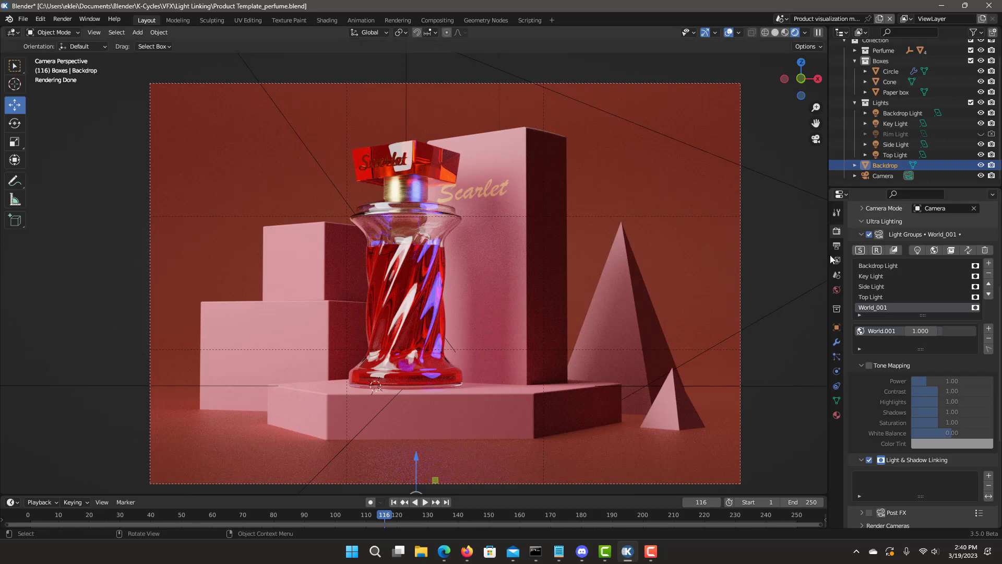
Enable Tone Mapping for the World_001 group with a Power of 1.5 and check the group briefly in solo mode
{"action": "left_click", "coordinate": [859, 250]}
{"action": "type", "text": "1."}
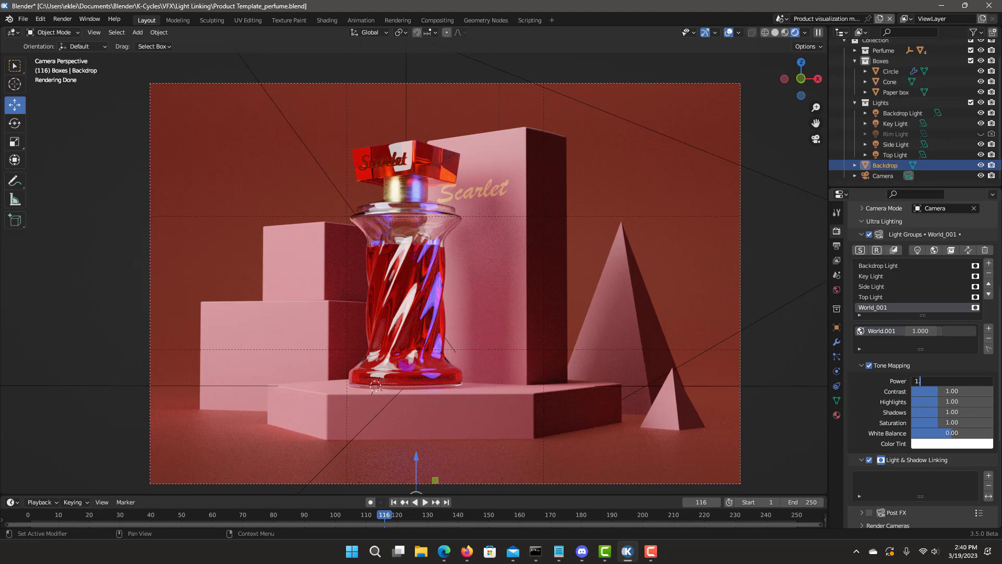
{"action": "type", "text": "5"}
{"action": "key", "text": "Return"}
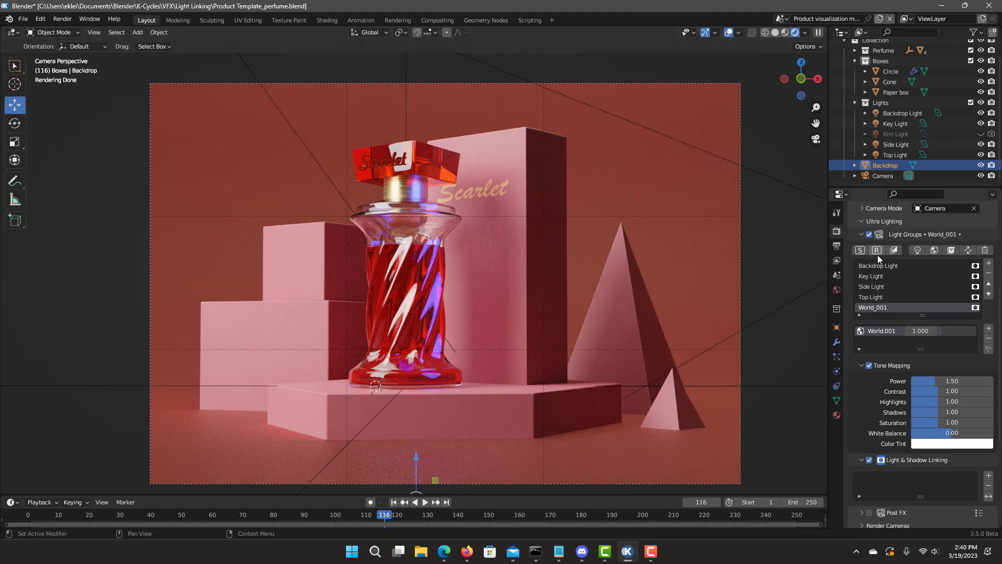
{"action": "left_click", "coordinate": [860, 251]}
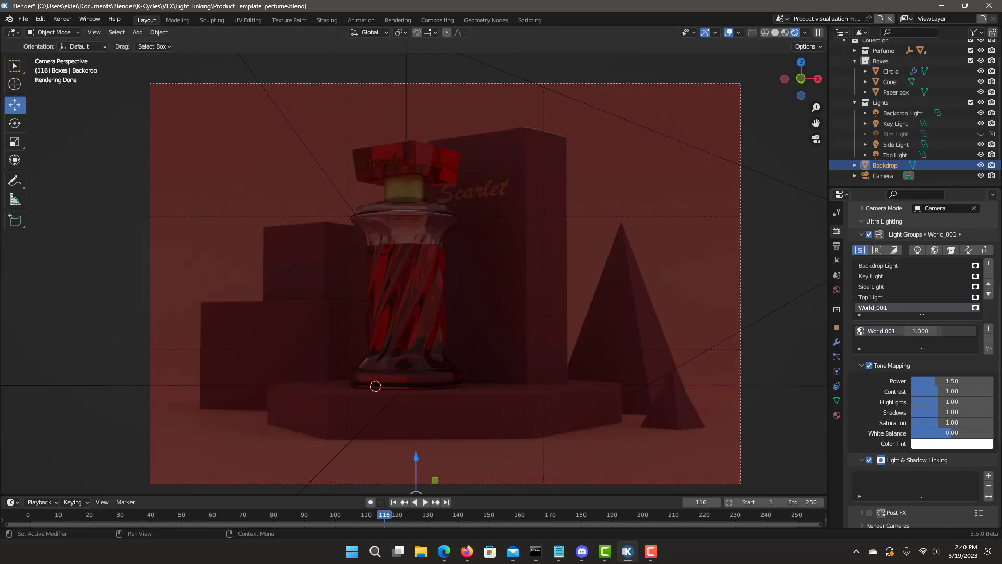
{"action": "left_click", "coordinate": [860, 250]}
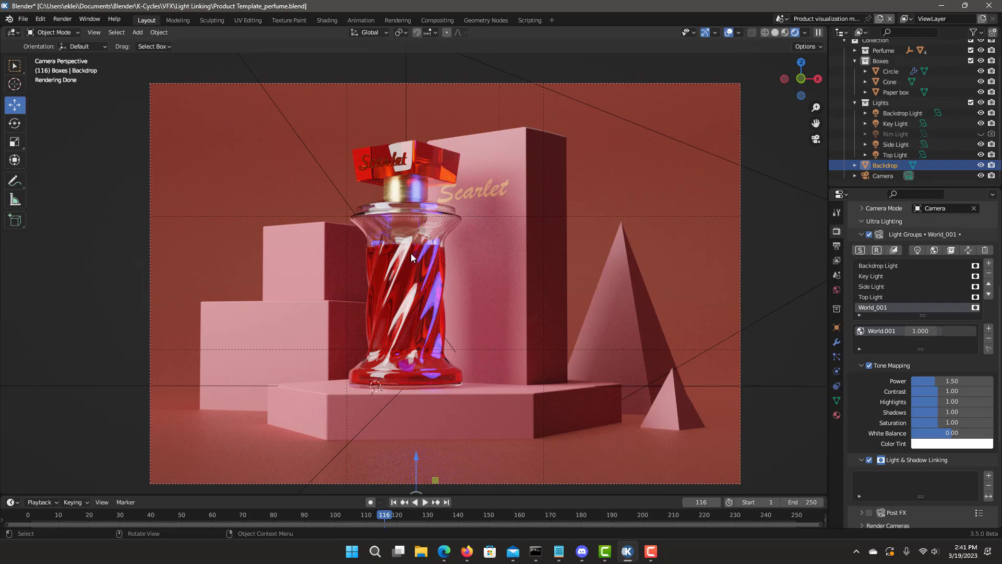
Unhide the Rim Light with Light Groups disabled and examine where it stands behind the boxes
{"action": "middle_click_drag", "start_coordinate": [491, 246], "coordinate": [546, 264]}
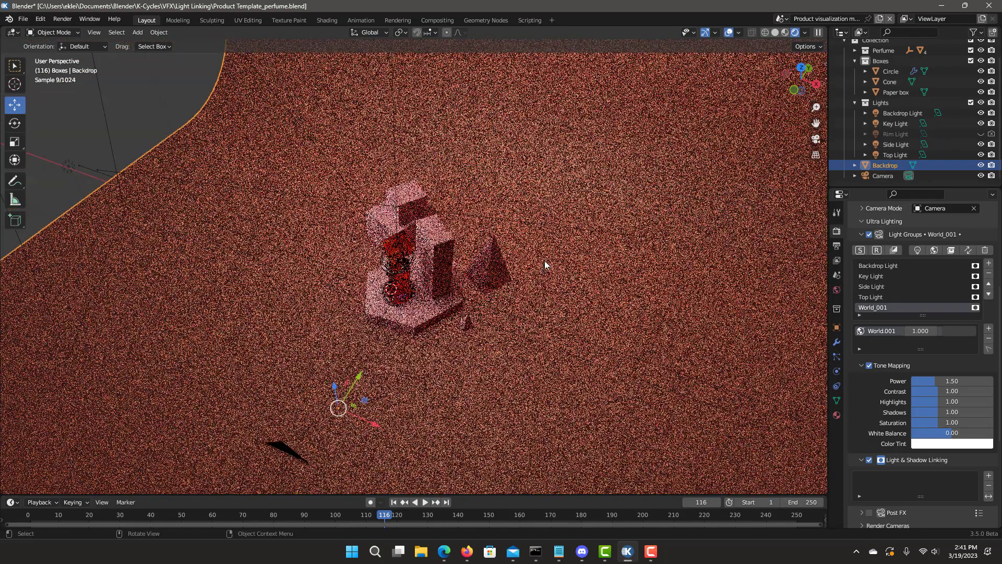
{"action": "scroll", "coordinate": [546, 258], "scroll_direction": "up", "scroll_amount": 3}
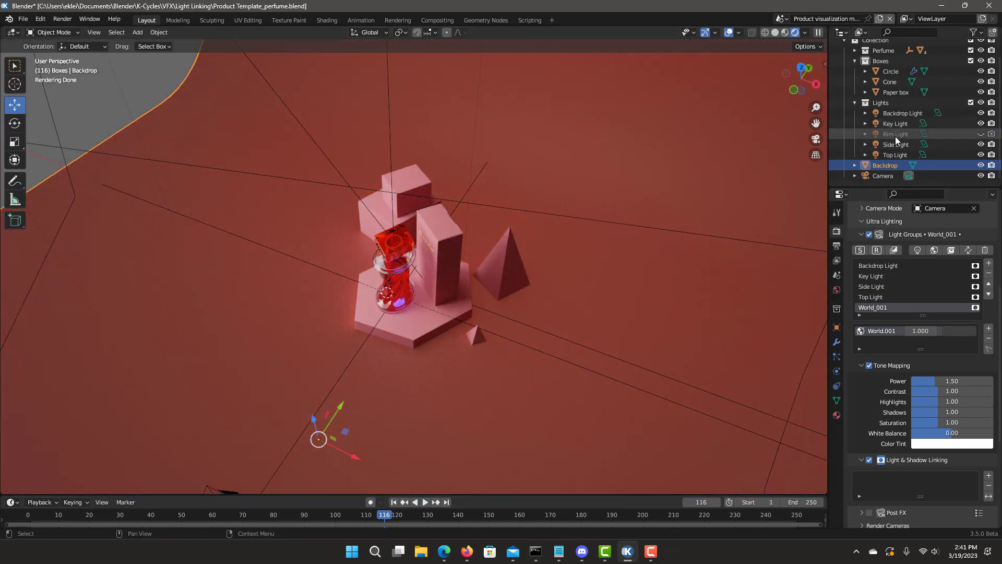
{"action": "left_click", "coordinate": [895, 135]}
{"action": "left_click", "coordinate": [981, 133]}
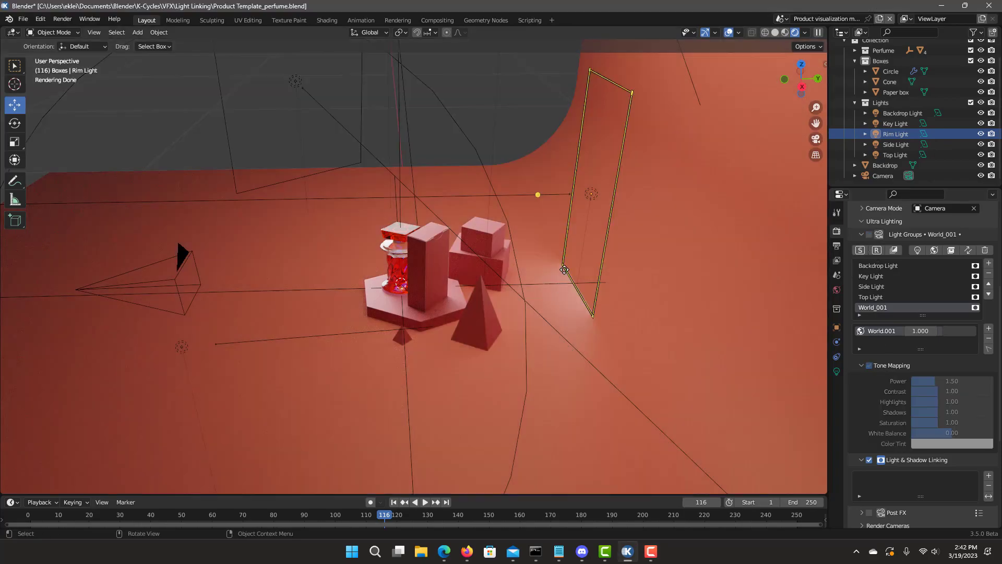
{"action": "middle_click_drag", "start_coordinate": [552, 311], "coordinate": [563, 311]}
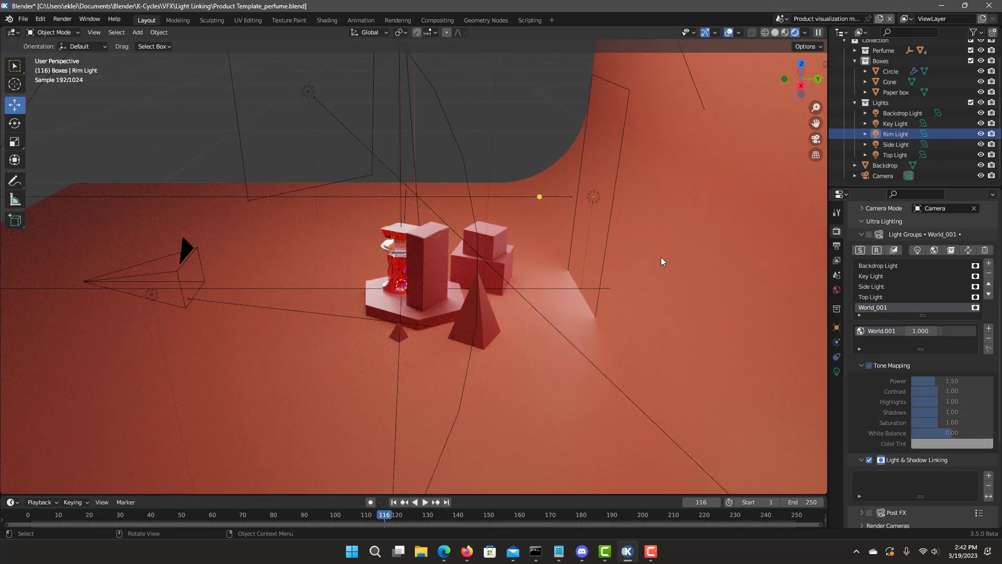
{"action": "middle_click_drag", "start_coordinate": [548, 273], "coordinate": [524, 285]}
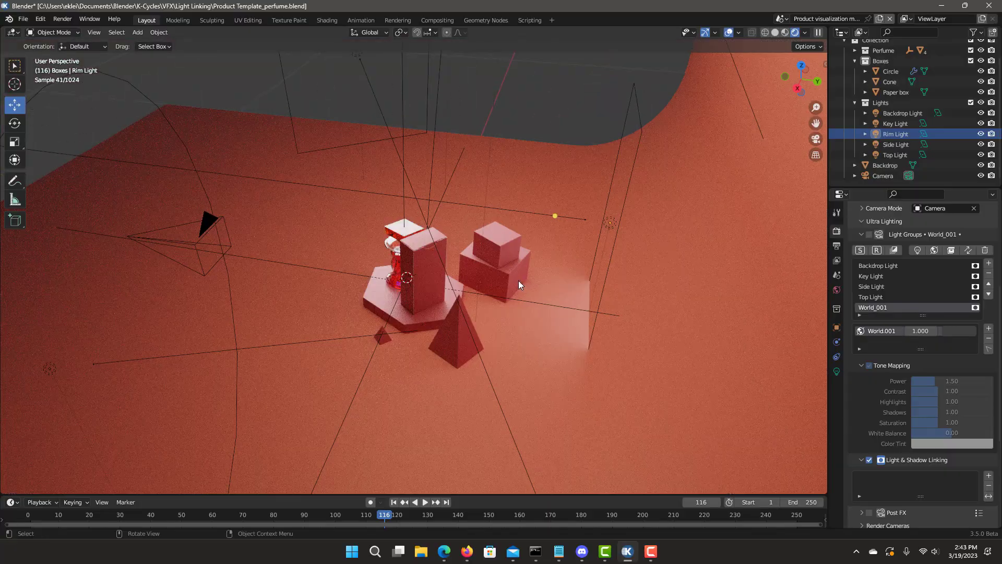
{"action": "middle_click_drag", "start_coordinate": [427, 254], "coordinate": [524, 263]}
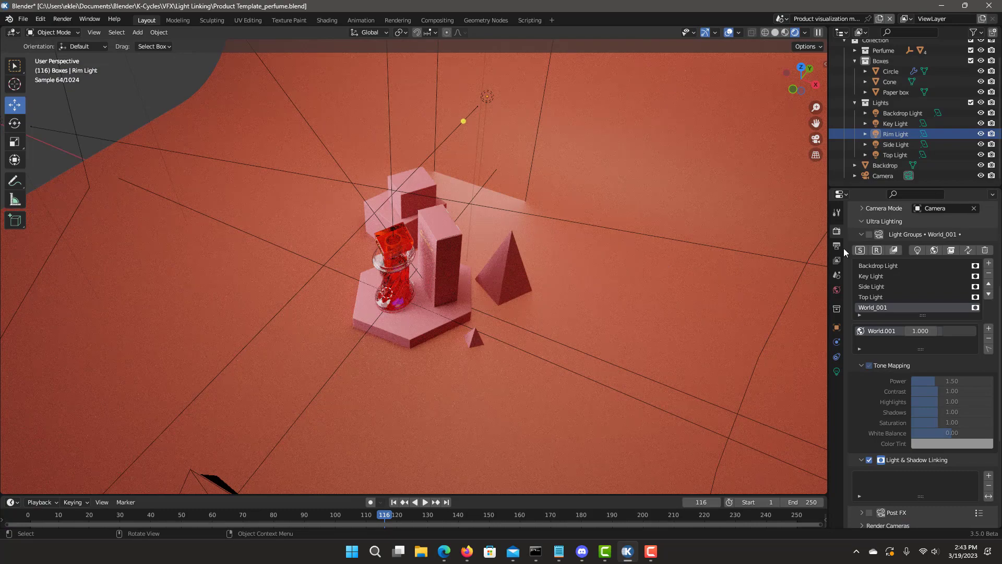
Create a light group for the Rim Light and move it up the group list to sit above Top Light
{"action": "left_click", "coordinate": [902, 135]}
{"action": "left_click", "coordinate": [918, 250]}
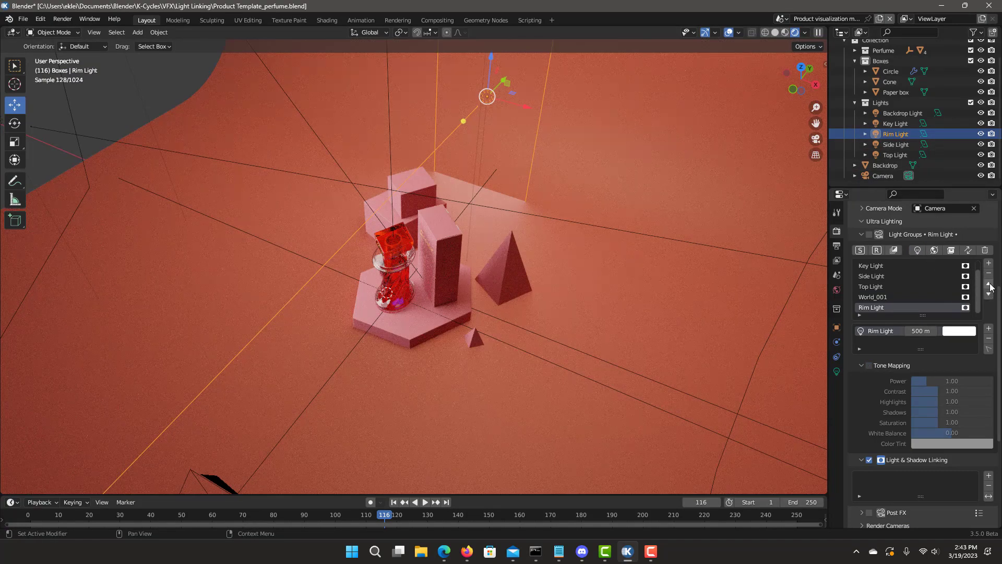
{"action": "left_click", "coordinate": [989, 284]}
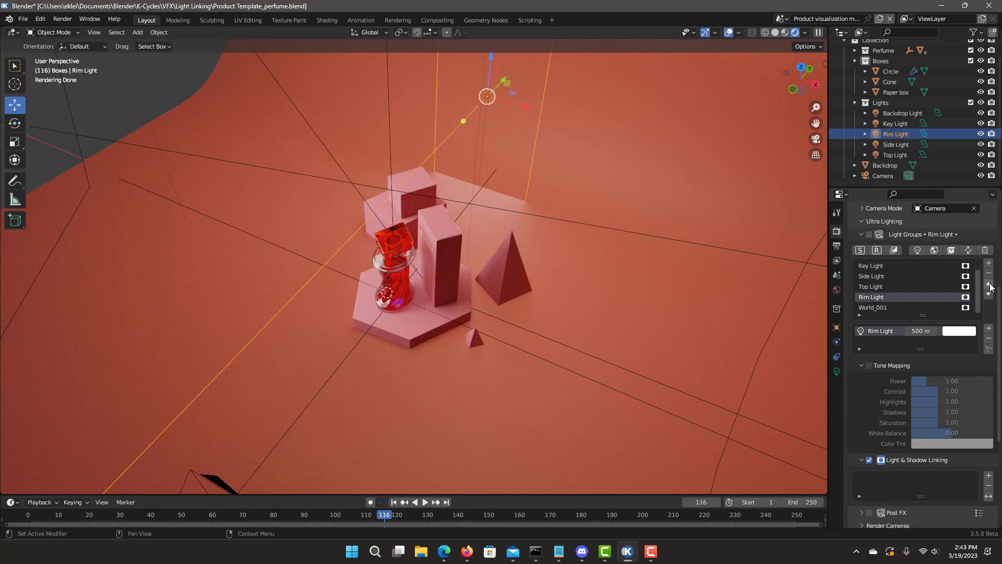
{"action": "left_click", "coordinate": [989, 284]}
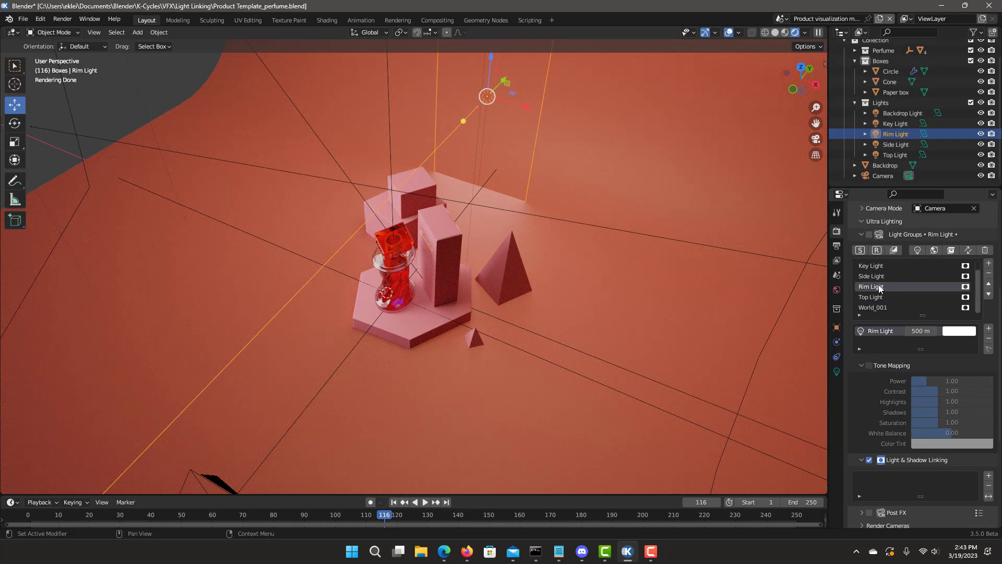
Enable Light Groups, link the Perfume collection to the Rim Light group, and view the scene through the camera
{"action": "left_click", "coordinate": [869, 234]}
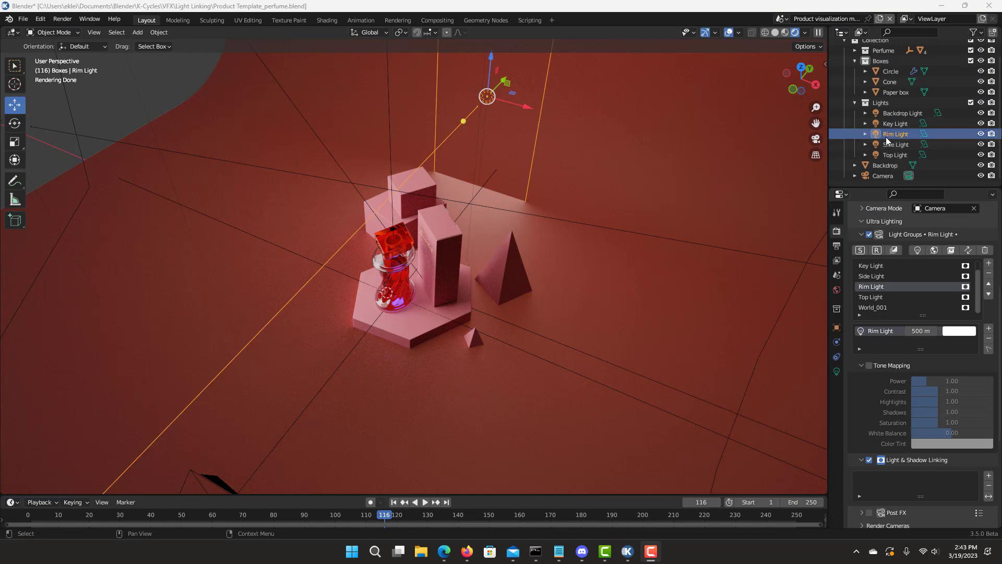
{"action": "left_click", "coordinate": [884, 51]}
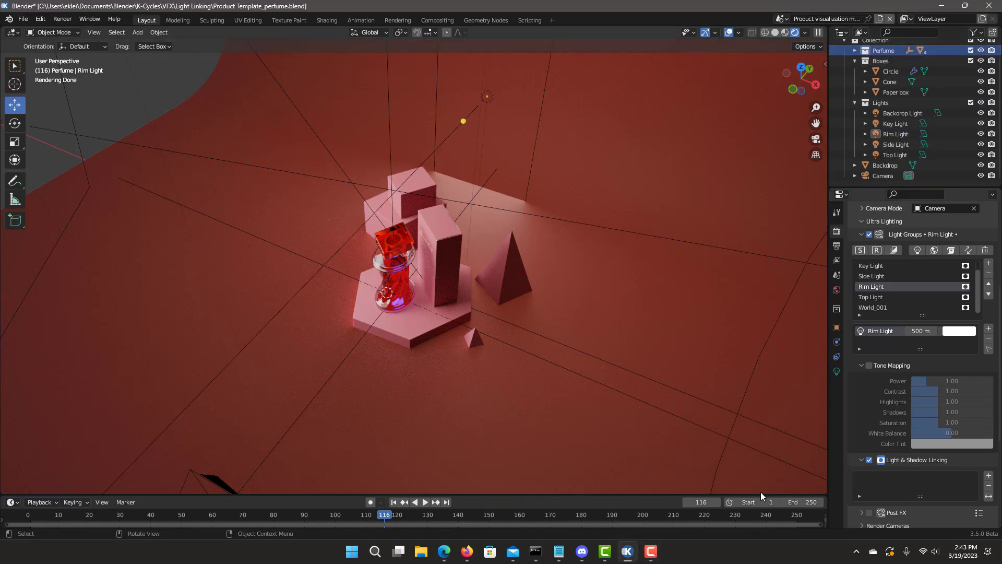
{"action": "left_click", "coordinate": [989, 476]}
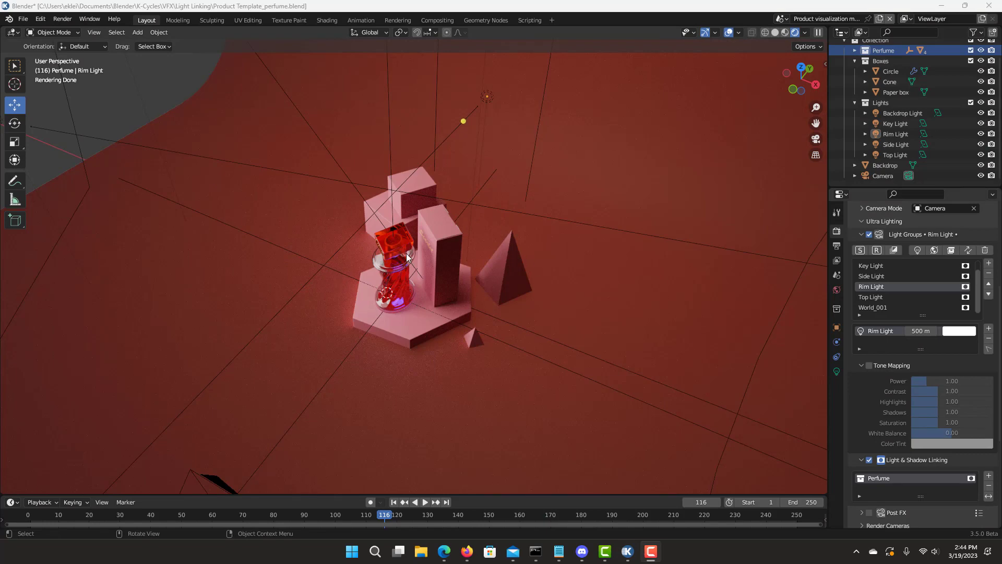
{"action": "key", "text": "KP_0"}
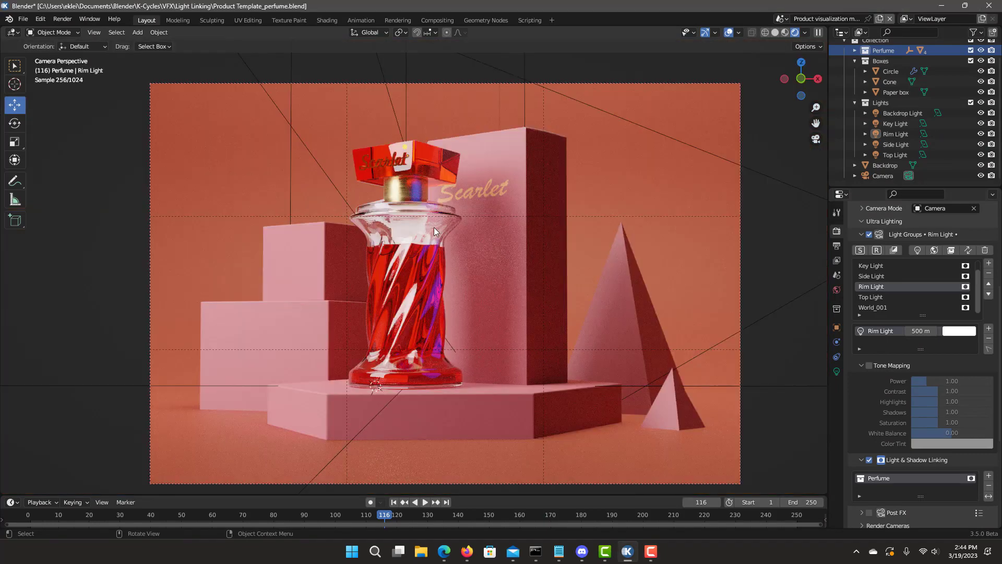
Toggle the Rim Light's viewport visibility to compare the bottle with and without it, and check its group in solo mode
{"action": "left_click", "coordinate": [980, 134]}
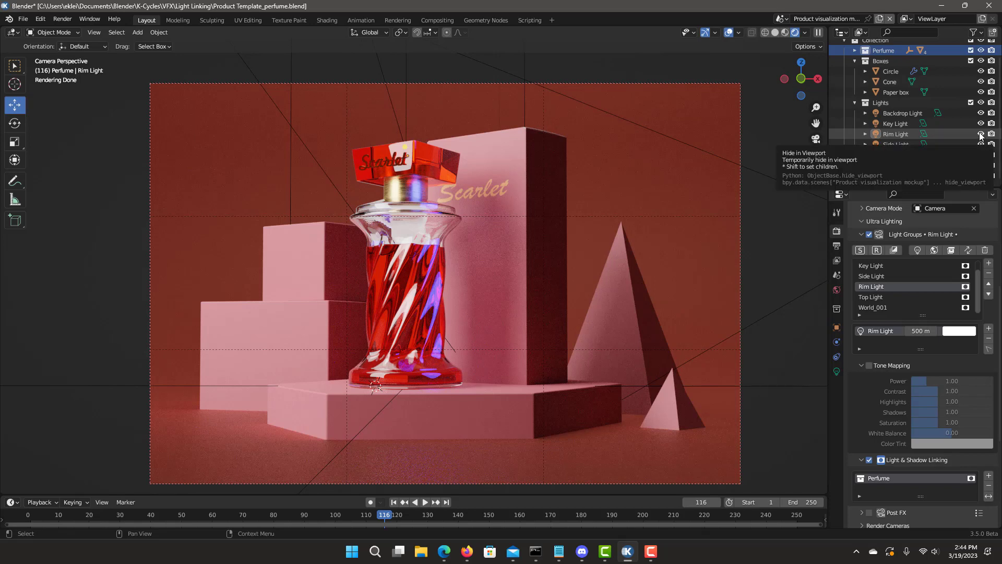
{"action": "left_click", "coordinate": [981, 134]}
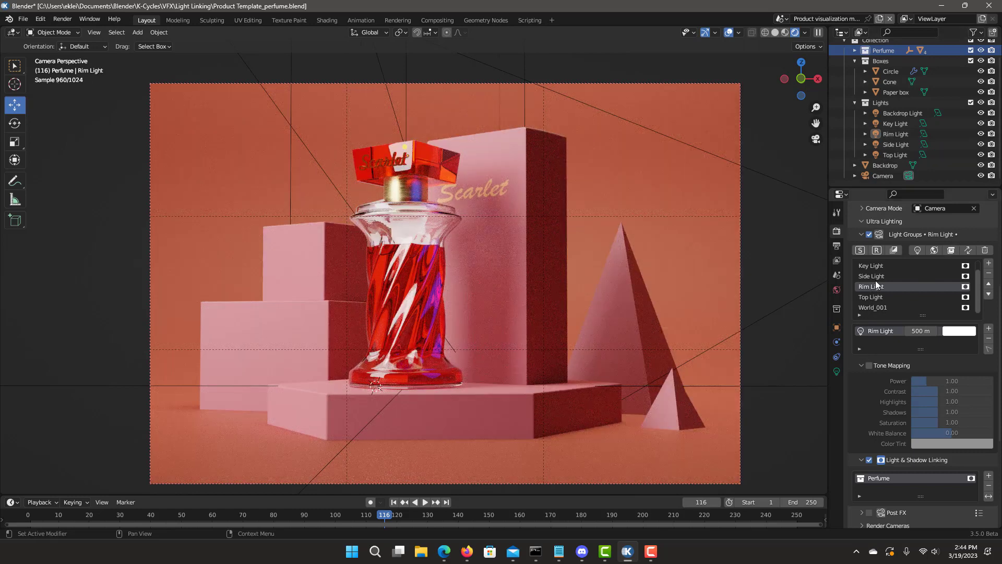
{"action": "left_click", "coordinate": [860, 250]}
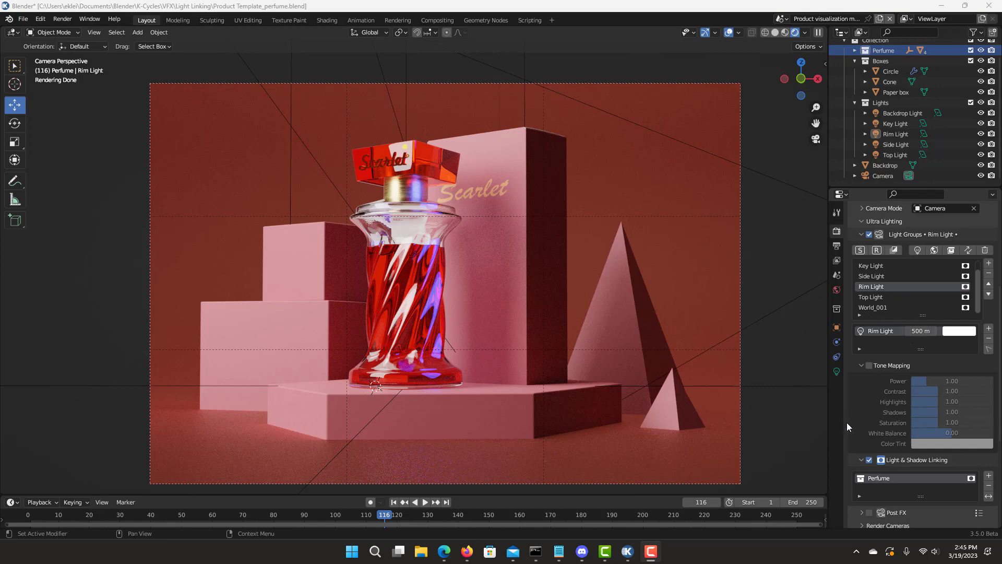
Enable Post FX with Bloom and Flares, using the Perfume collection as the effect's mask
{"action": "scroll", "coordinate": [856, 397], "scroll_direction": "down", "scroll_amount": 6}
{"action": "left_click", "coordinate": [867, 345]}
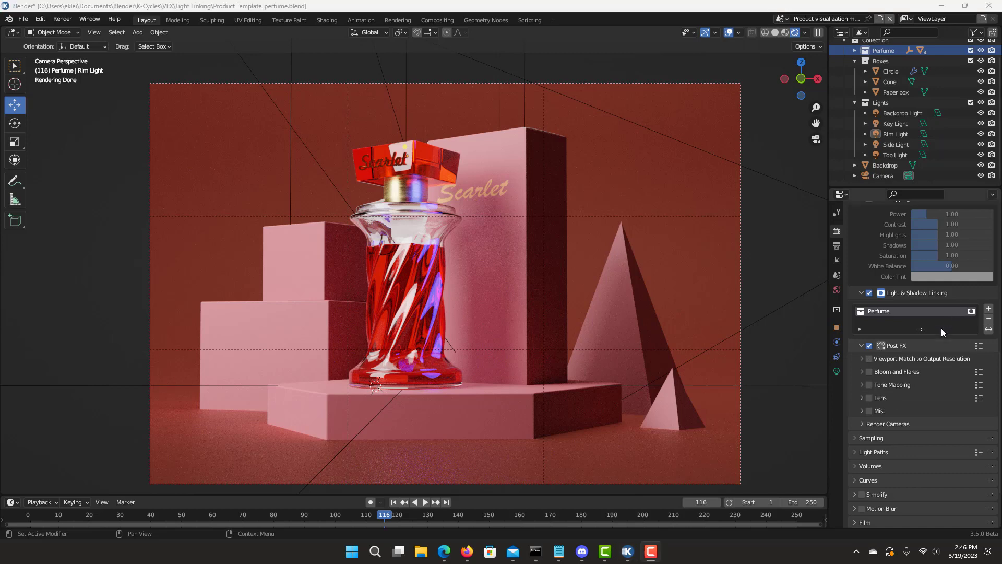
{"action": "left_click", "coordinate": [863, 371]}
{"action": "left_click", "coordinate": [869, 371]}
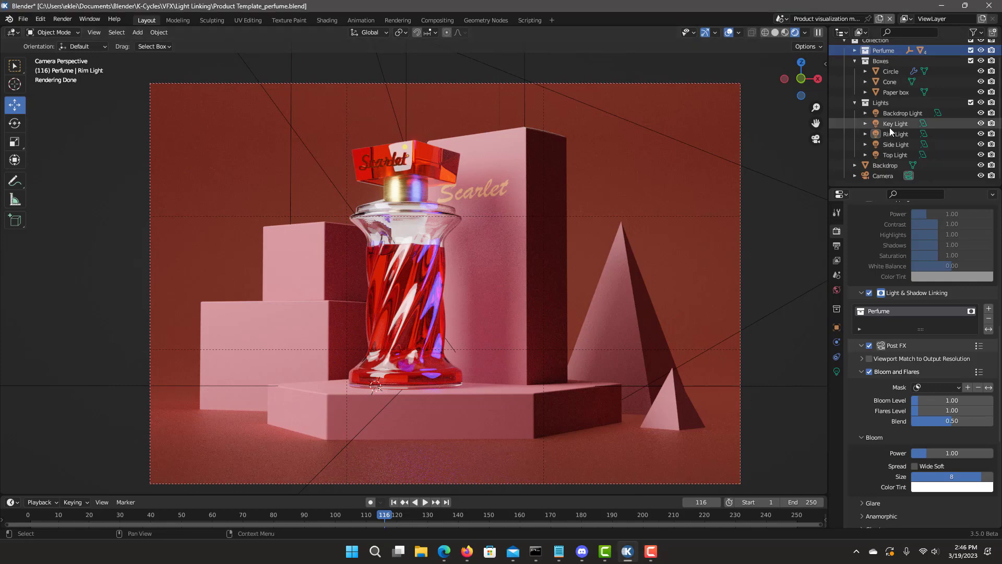
{"action": "left_click", "coordinate": [966, 386]}
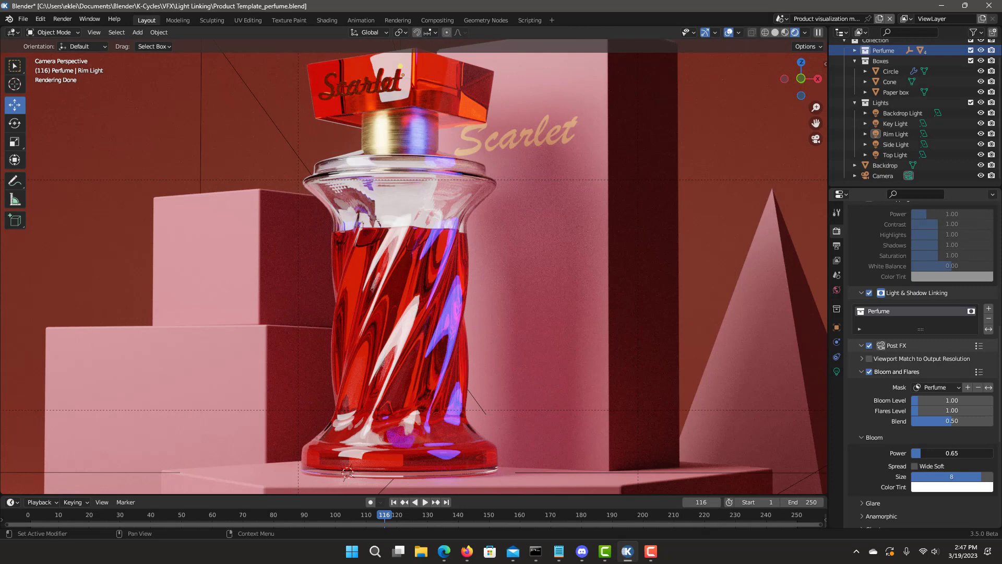
Set the Bloom Power to 1.5 and enable the Wide Soft spread
{"action": "mouse_move", "coordinate": [925, 453]}
{"action": "left_mouse_down"}
{"action": "mouse_move", "coordinate": [942, 453]}
{"action": "mouse_move", "coordinate": [934, 453]}
{"action": "left_mouse_up"}
{"action": "left_click", "coordinate": [934, 453]}
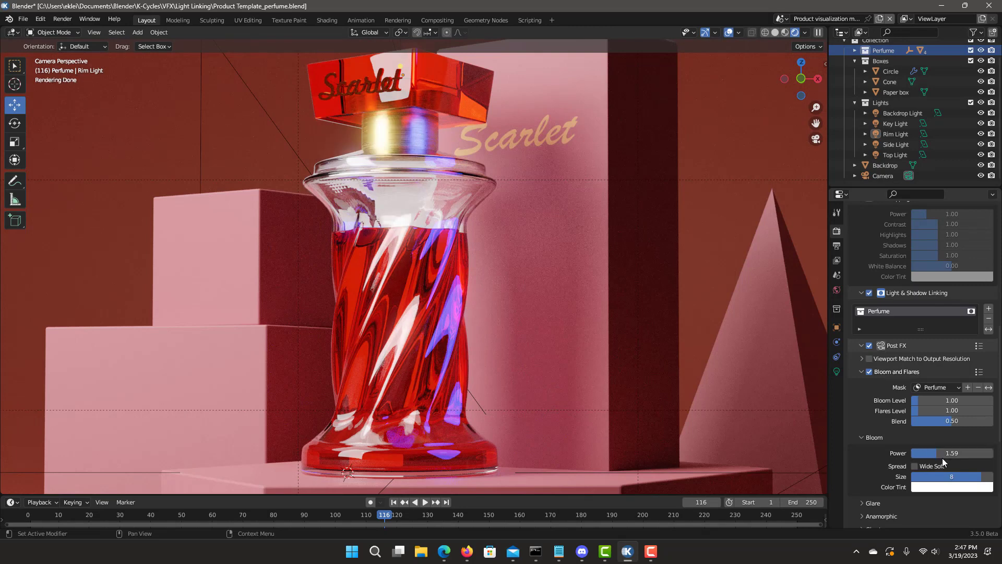
{"action": "type", "text": "1.5"}
{"action": "key", "text": "Return"}
{"action": "left_click", "coordinate": [913, 464]}
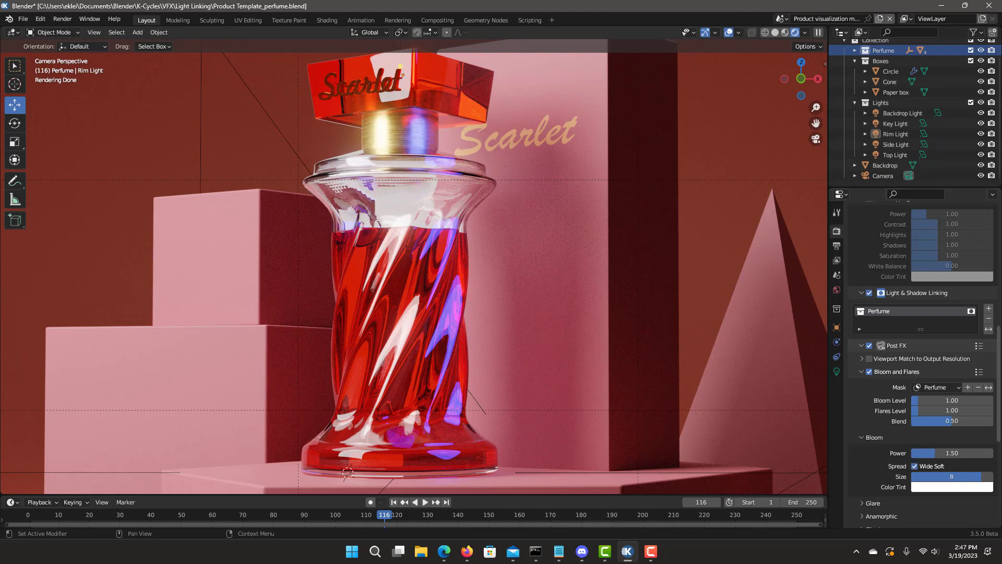
Switch Bloom and Flares off and on to compare the perfume bottle with and without the glow
{"action": "left_click", "coordinate": [869, 374]}
{"action": "left_click", "coordinate": [868, 374]}
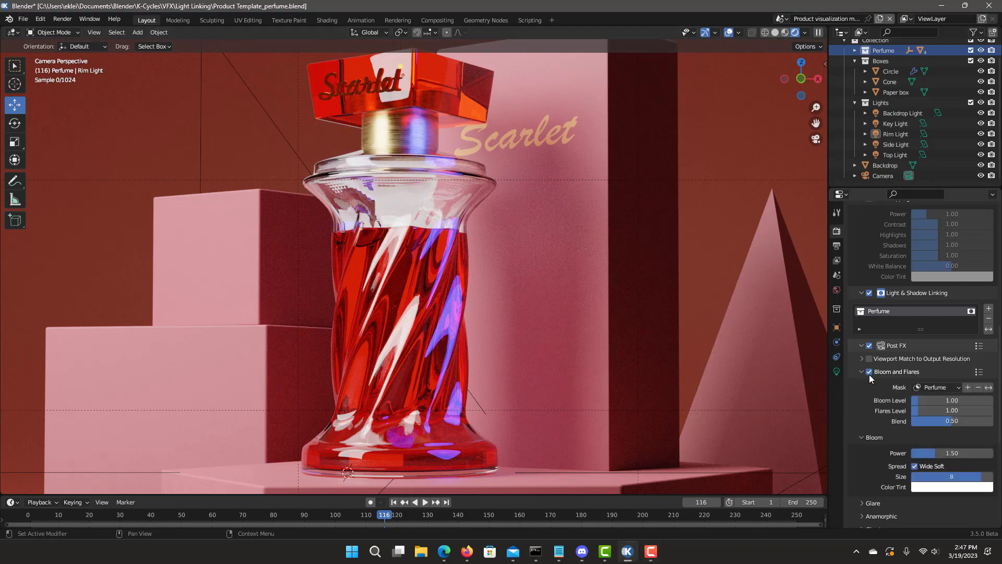
{"action": "left_click", "coordinate": [869, 374]}
{"action": "left_click", "coordinate": [869, 374]}
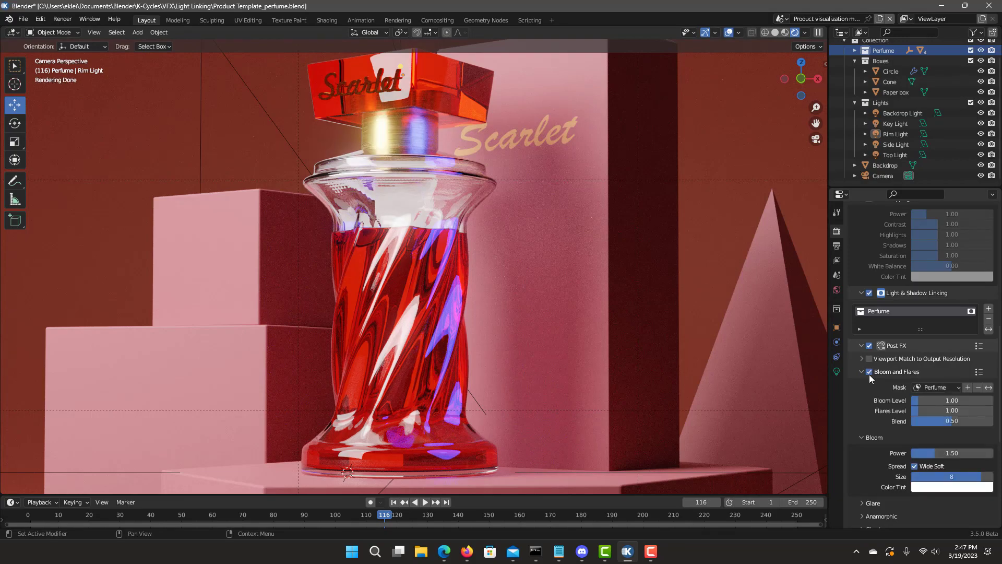
Enable Post FX Tone Mapping with Shadows at 1.2 and Saturation at 1.1, and compare the image with and without it
{"action": "scroll", "coordinate": [866, 396], "scroll_direction": "down", "scroll_amount": 7}
{"action": "left_click", "coordinate": [866, 396]}
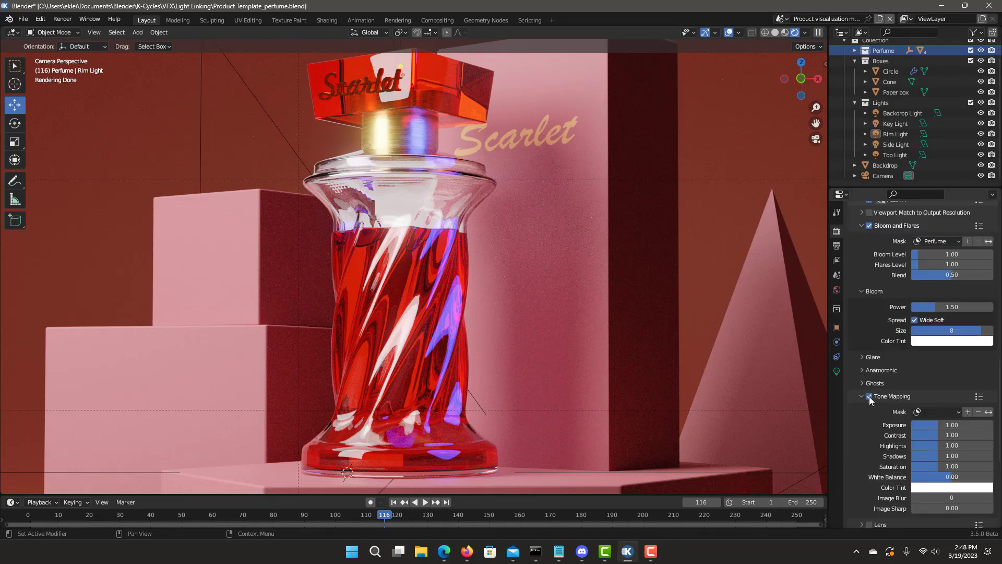
{"action": "scroll", "coordinate": [596, 144], "scroll_direction": "down", "scroll_amount": 1}
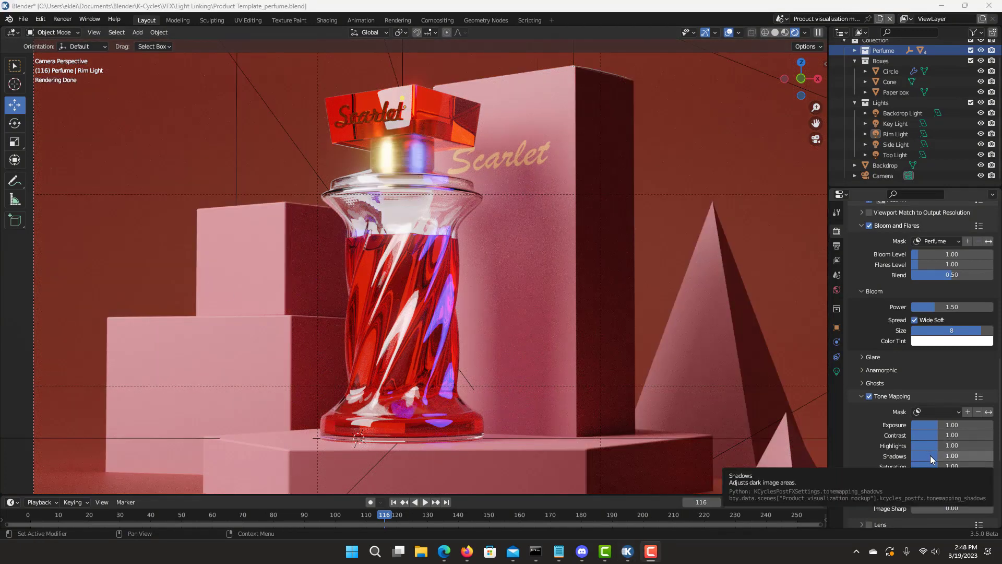
{"action": "left_click", "coordinate": [930, 455]}
{"action": "type", "text": "1.2"}
{"action": "key", "text": "Return"}
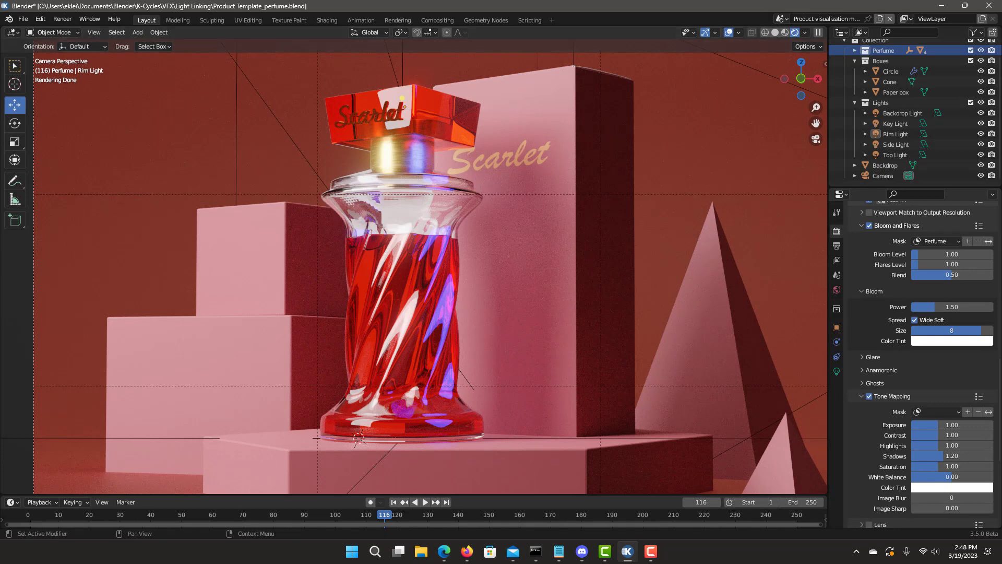
{"action": "left_click_drag", "start_coordinate": [941, 468], "coordinate": [945, 468]}
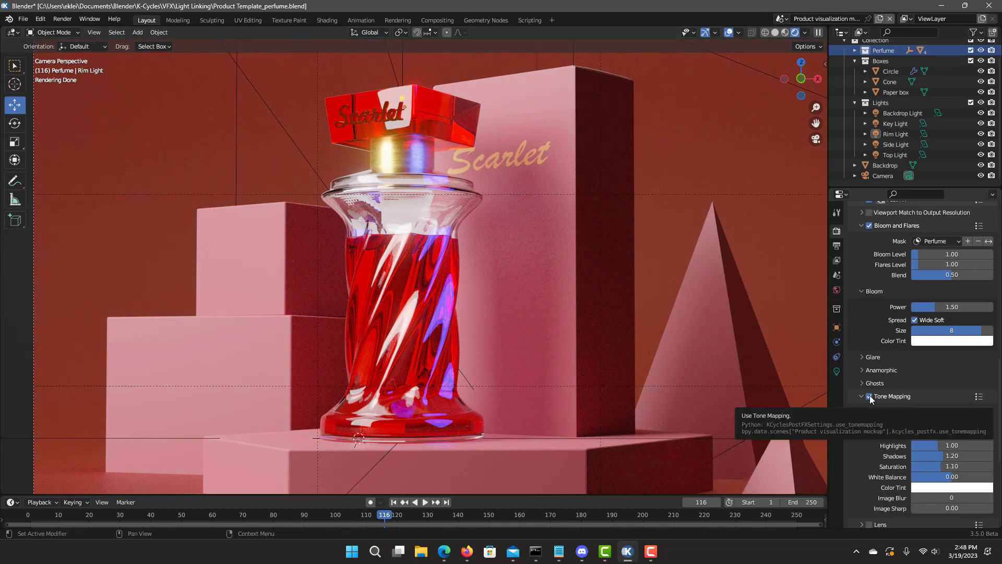
{"action": "left_click", "coordinate": [870, 395]}
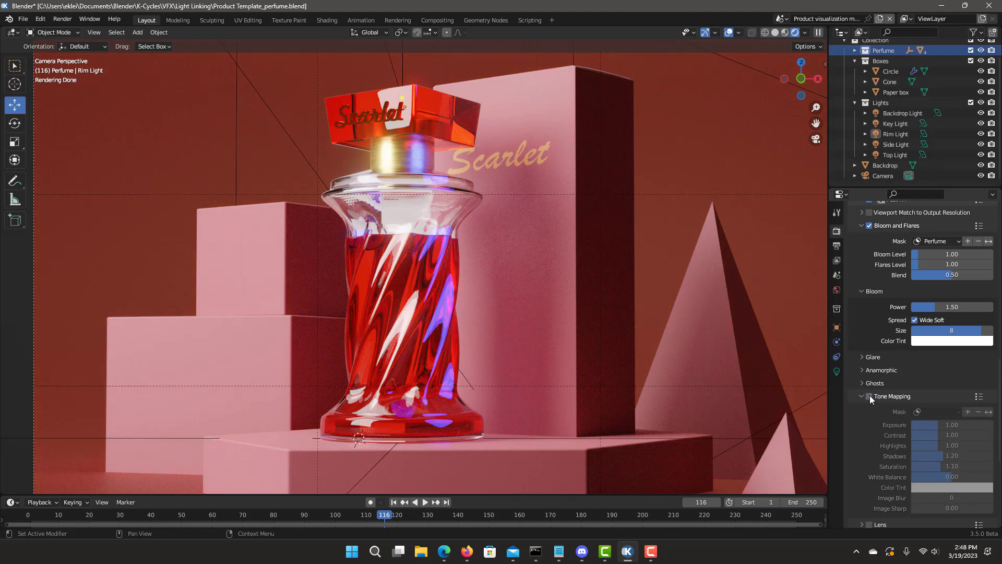
{"action": "left_click", "coordinate": [869, 396]}
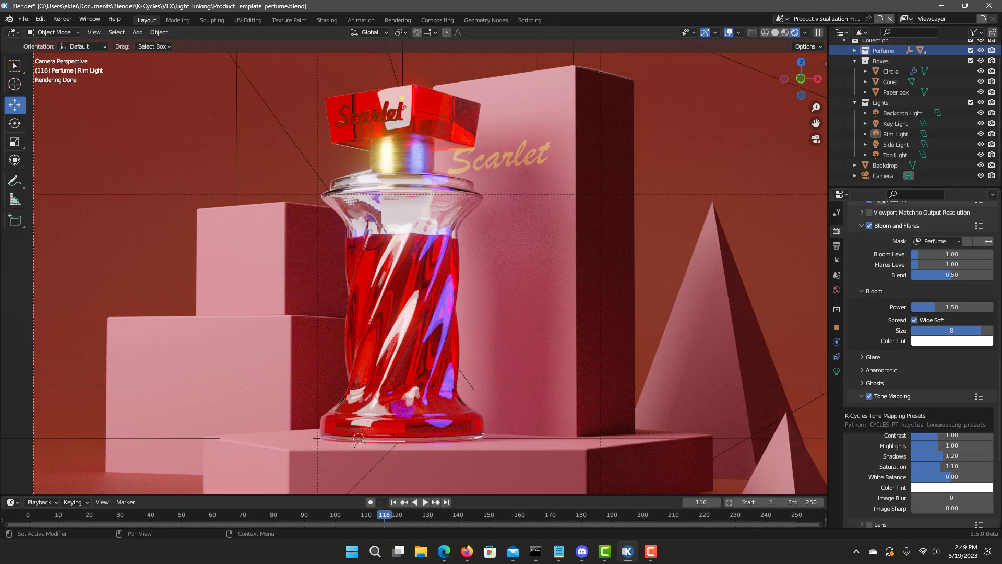
Enable the Post FX Lens effect with a Vignette Intensity of 0.5 and a Lateral CA of 0.1
{"action": "scroll", "coordinate": [872, 421], "scroll_direction": "down", "scroll_amount": 5}
{"action": "left_click", "coordinate": [869, 419]}
{"action": "double_click", "coordinate": [945, 468]}
{"action": "type", "text": ".5"}
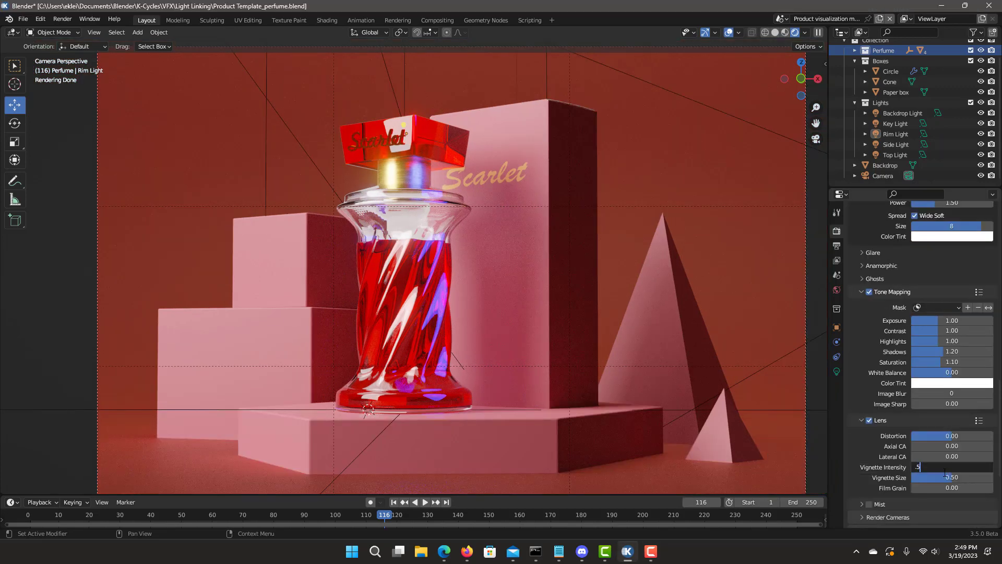
{"action": "key", "text": "Return"}
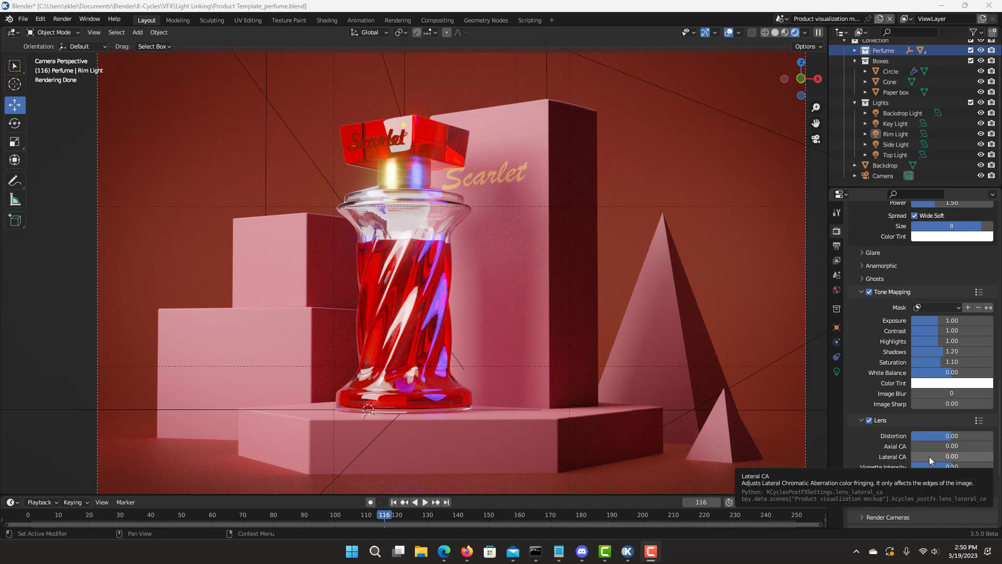
{"action": "left_click_drag", "start_coordinate": [929, 456], "coordinate": [934, 456]}
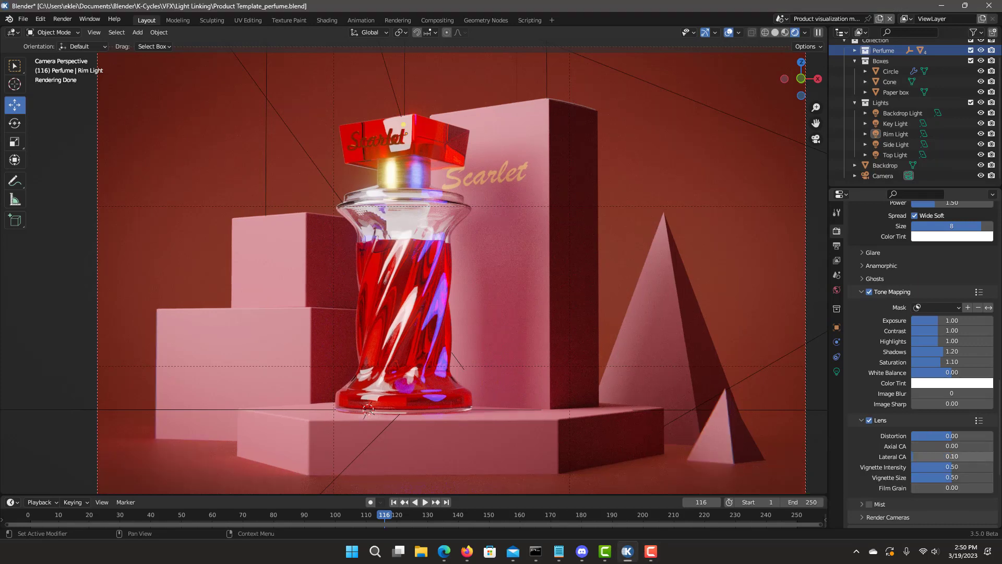
Switch the Lens effect off and on to compare the vignette and color fringing
{"action": "left_click", "coordinate": [869, 420]}
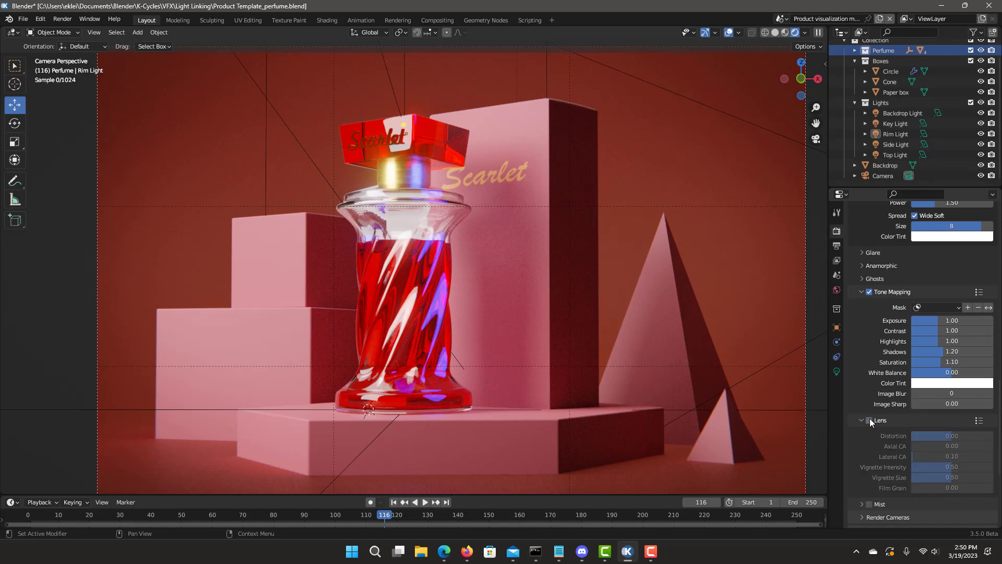
{"action": "left_click", "coordinate": [870, 419]}
{"action": "left_click", "coordinate": [869, 419]}
{"action": "left_click", "coordinate": [870, 419]}
Switch off Post FX, Light & Shadow Linking and Light Groups in turn to compare the scene without them
{"action": "scroll", "coordinate": [877, 340], "scroll_direction": "up", "scroll_amount": 10}
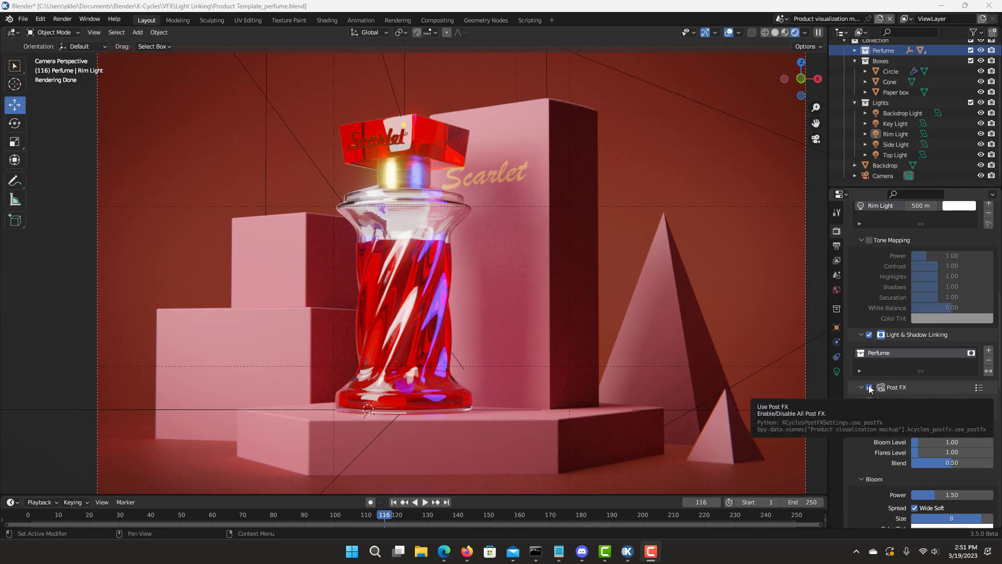
{"action": "left_click", "coordinate": [869, 387]}
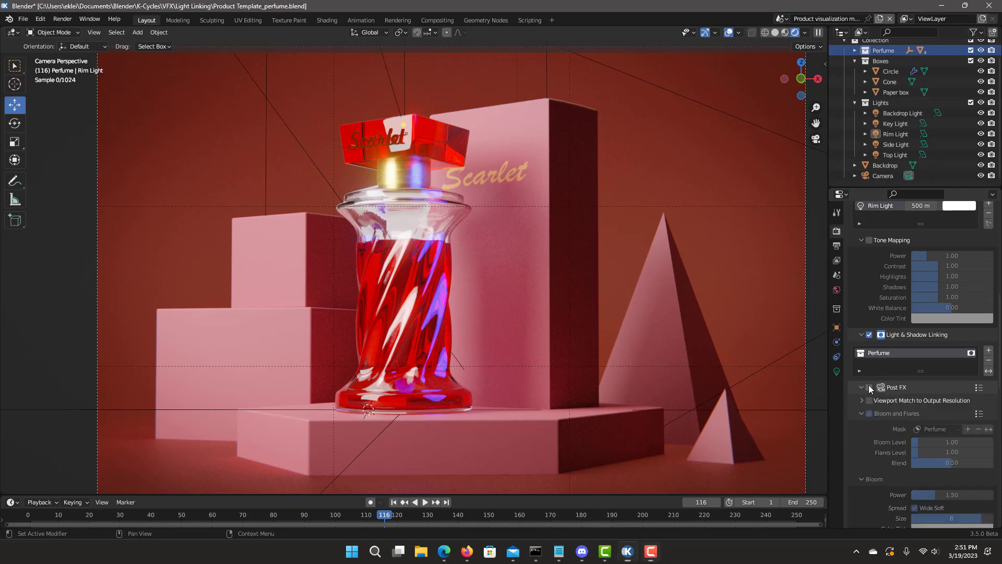
{"action": "scroll", "coordinate": [869, 402], "scroll_direction": "up", "scroll_amount": 4}
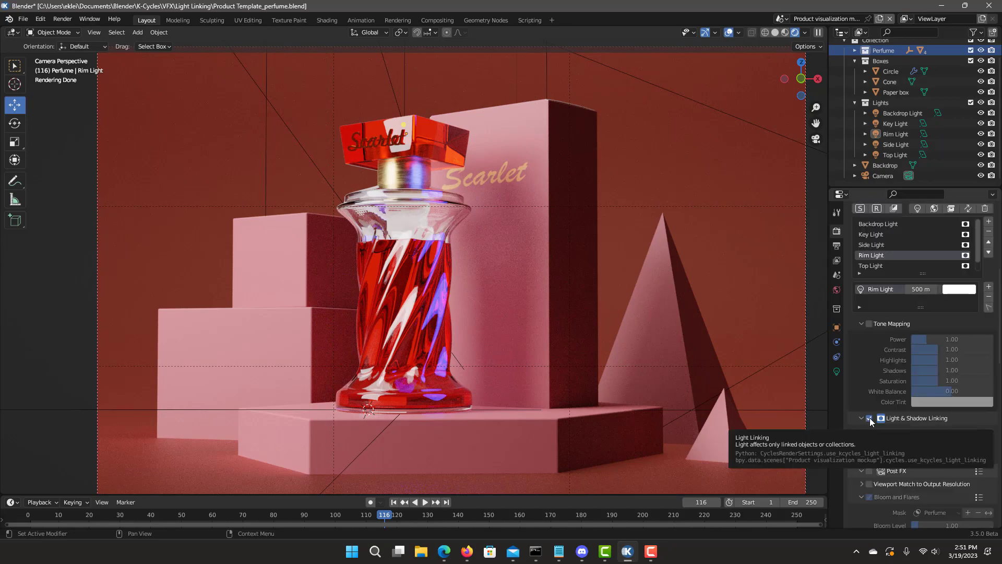
{"action": "left_click", "coordinate": [869, 418]}
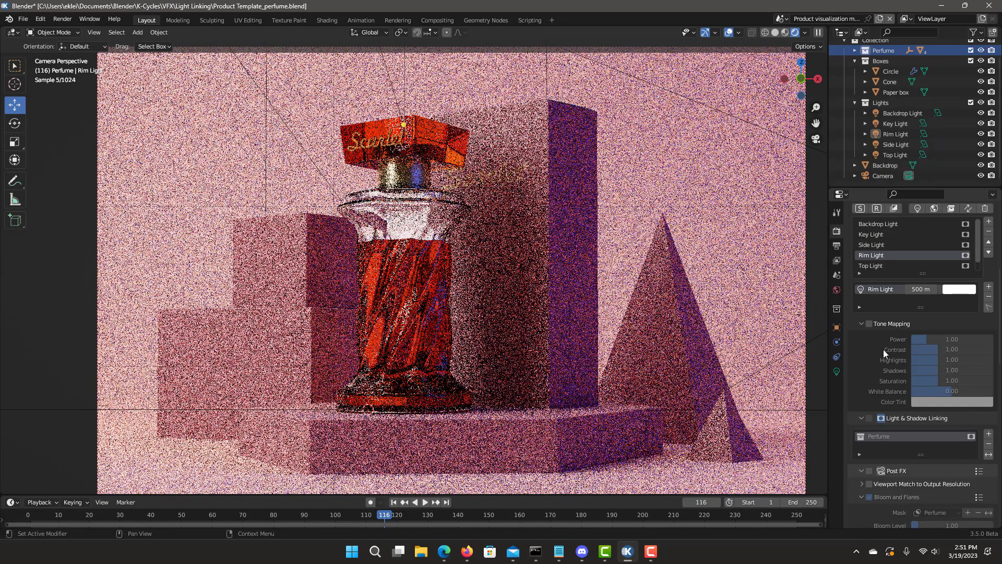
{"action": "scroll", "coordinate": [876, 261], "scroll_direction": "up", "scroll_amount": 1}
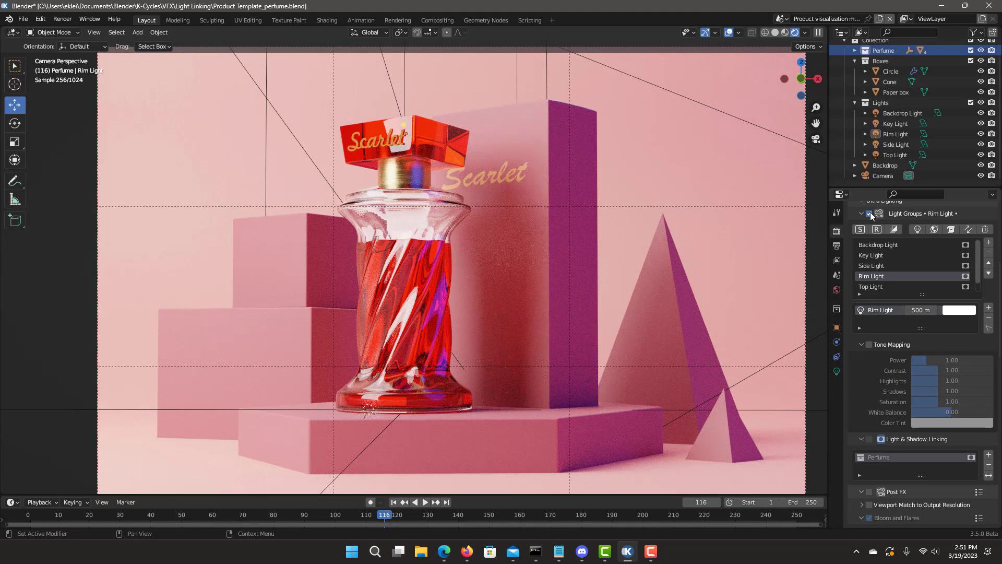
{"action": "left_click", "coordinate": [869, 213]}
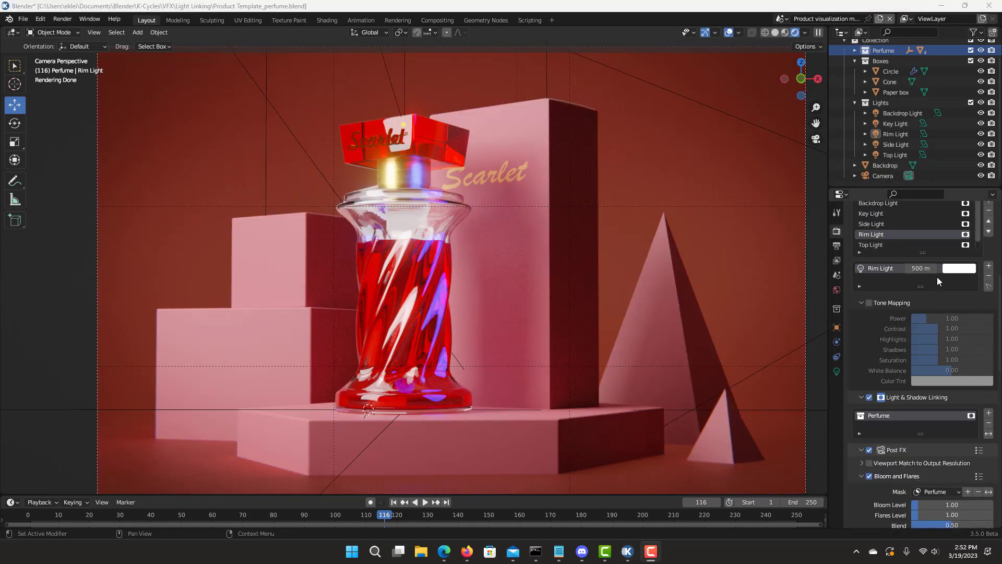
Compare the scene with Light Groups off and on, and select the Side Light group in the list
{"action": "scroll", "coordinate": [937, 276], "scroll_direction": "up", "scroll_amount": 1}
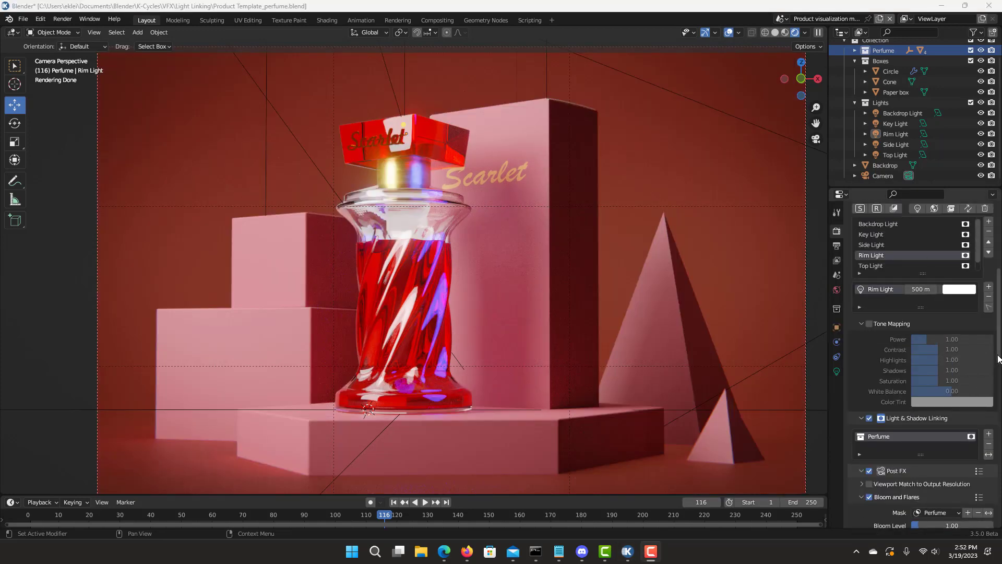
{"action": "scroll", "coordinate": [988, 360], "scroll_direction": "up", "scroll_amount": 10}
{"action": "scroll", "coordinate": [988, 360], "scroll_direction": "down", "scroll_amount": 8}
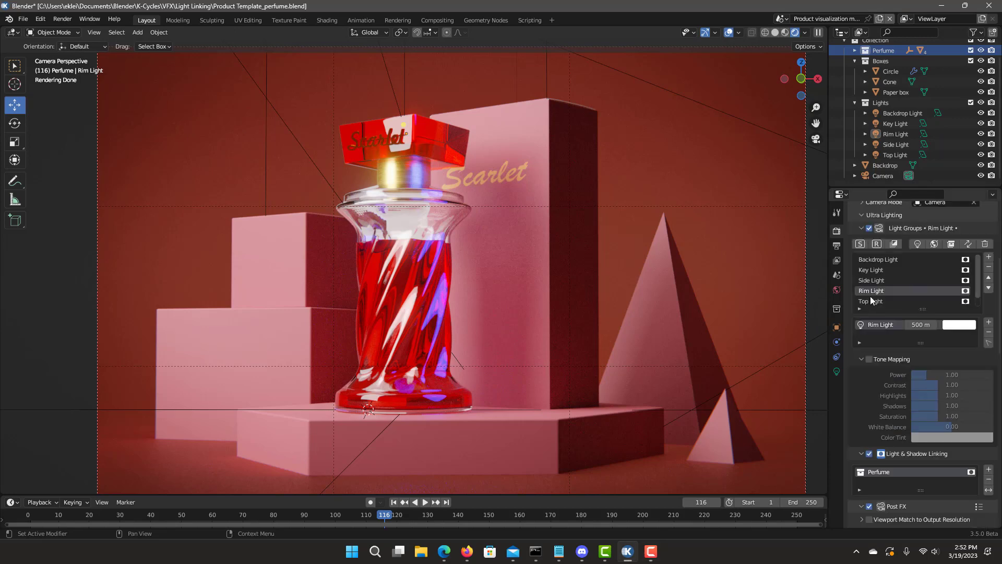
{"action": "left_click", "coordinate": [869, 228]}
{"action": "left_click", "coordinate": [869, 228]}
{"action": "left_click", "coordinate": [869, 228]}
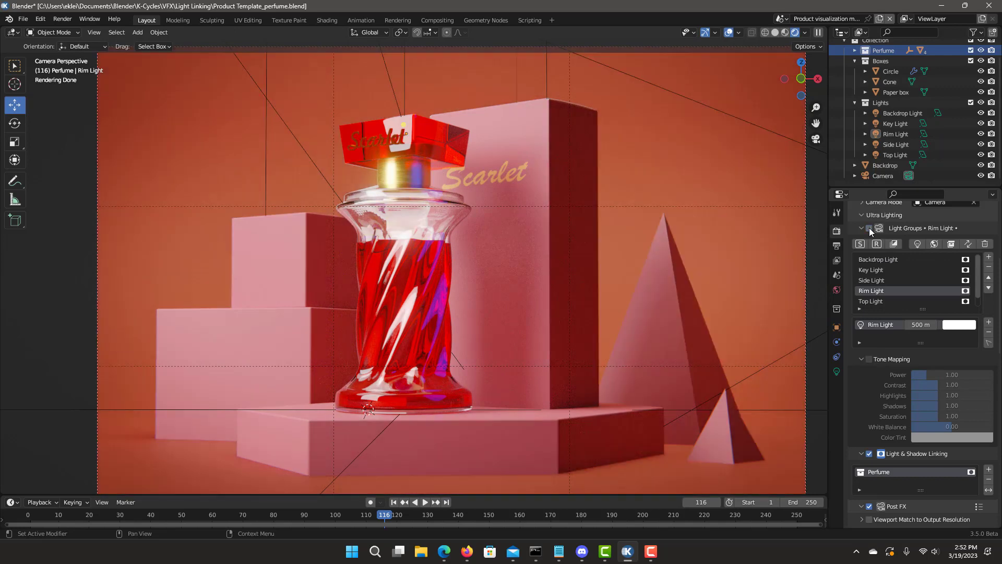
{"action": "left_click", "coordinate": [869, 228]}
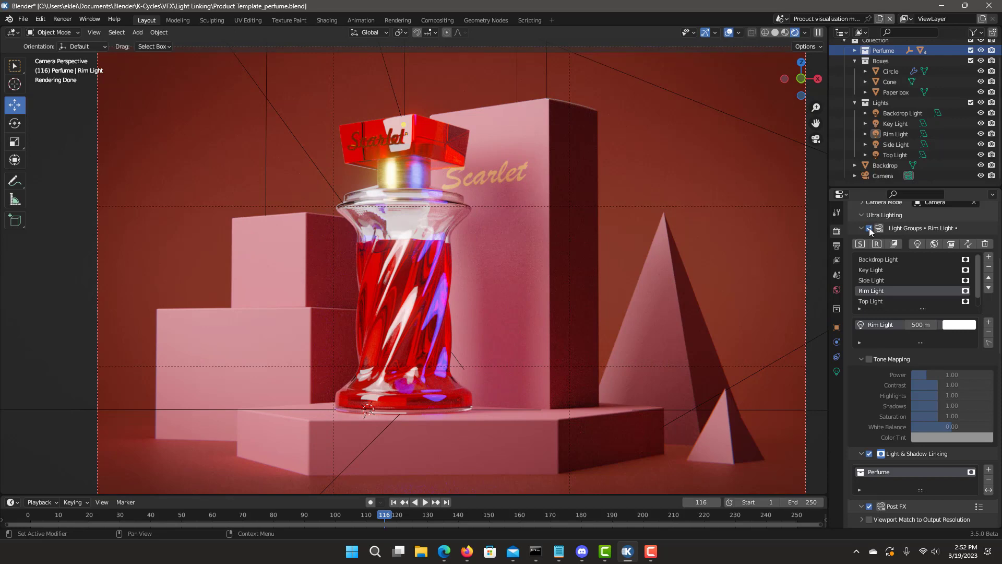
{"action": "left_click", "coordinate": [968, 243]}
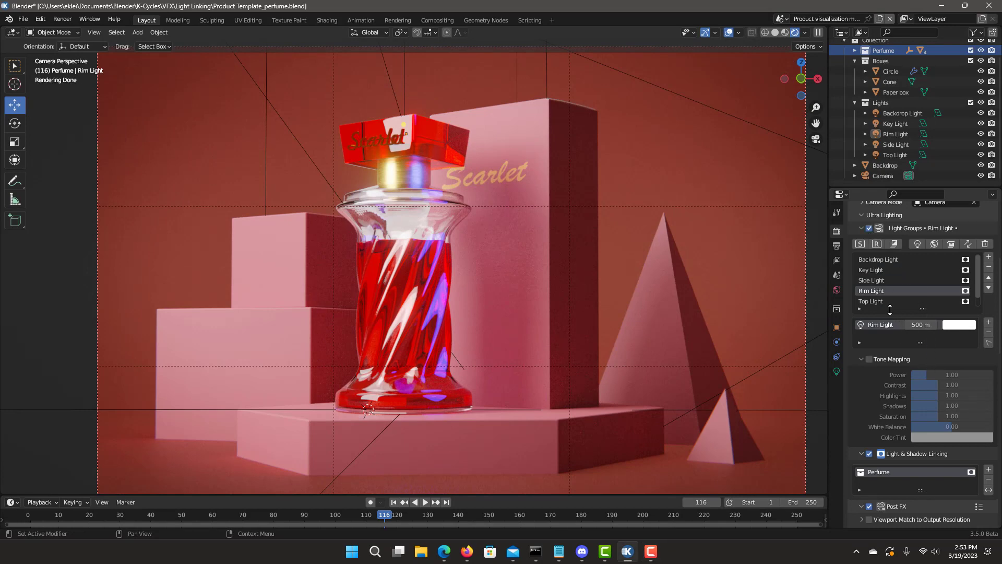
{"action": "left_click", "coordinate": [879, 282]}
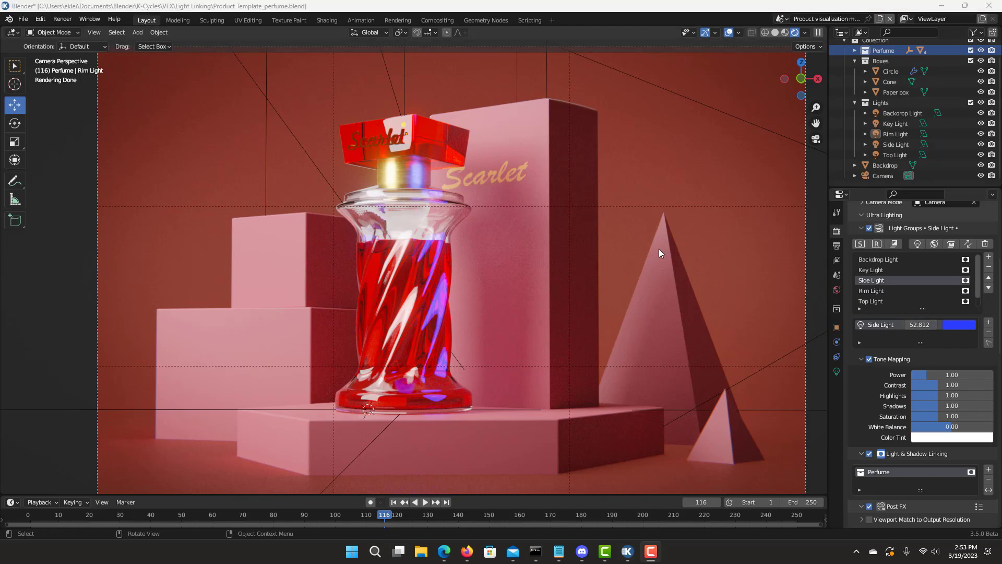
Render the perfume scene at frame 116, examine the whole image, and move the render window down
{"action": "key", "text": "F12"}
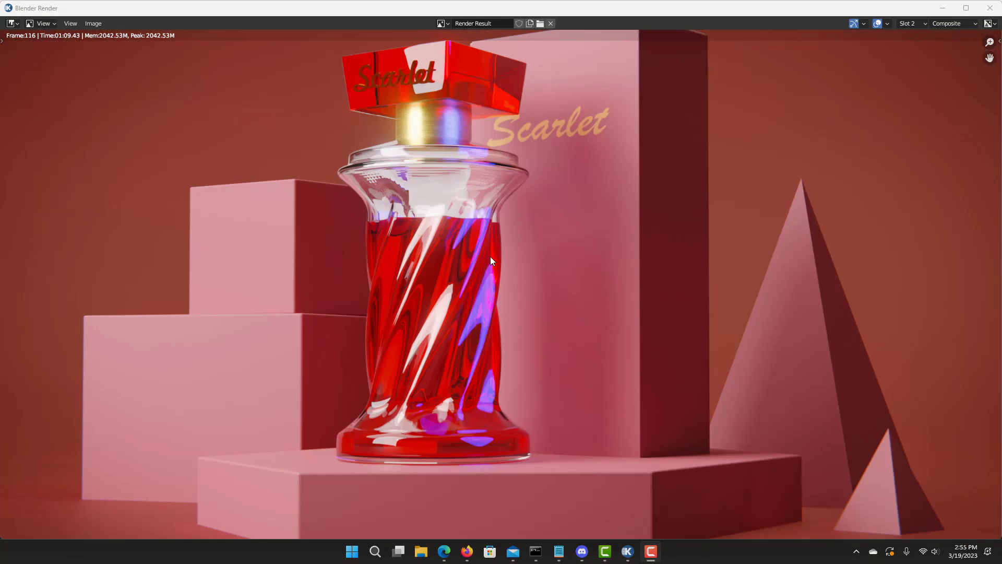
{"action": "scroll", "coordinate": [491, 256], "scroll_direction": "down", "scroll_amount": 1}
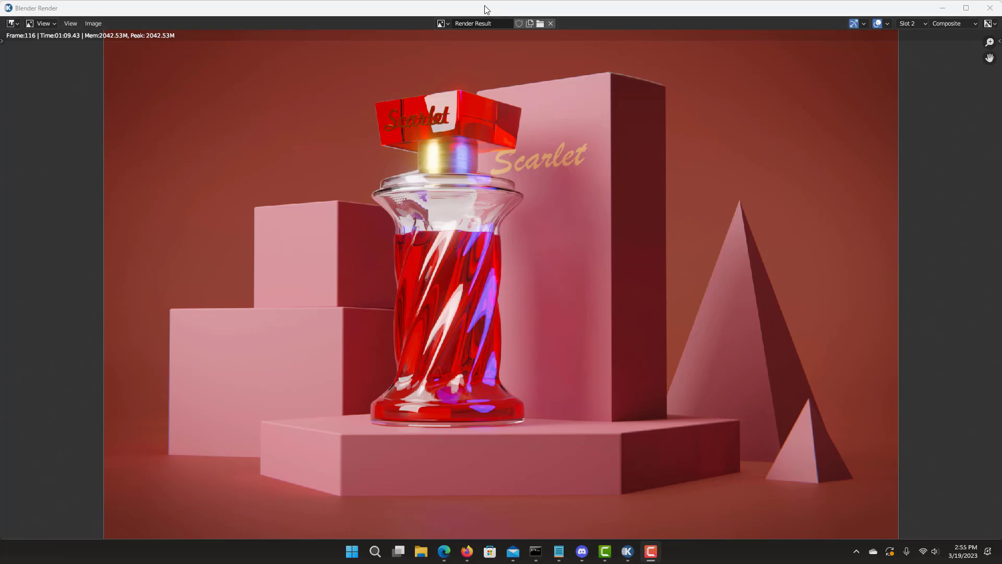
{"action": "left_click_drag", "start_coordinate": [488, 8], "coordinate": [474, 40]}
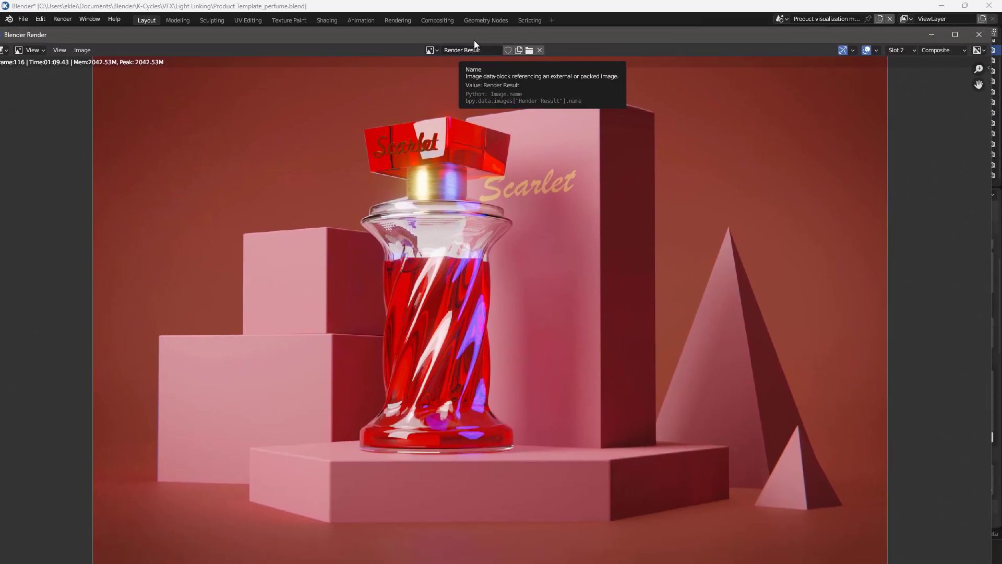